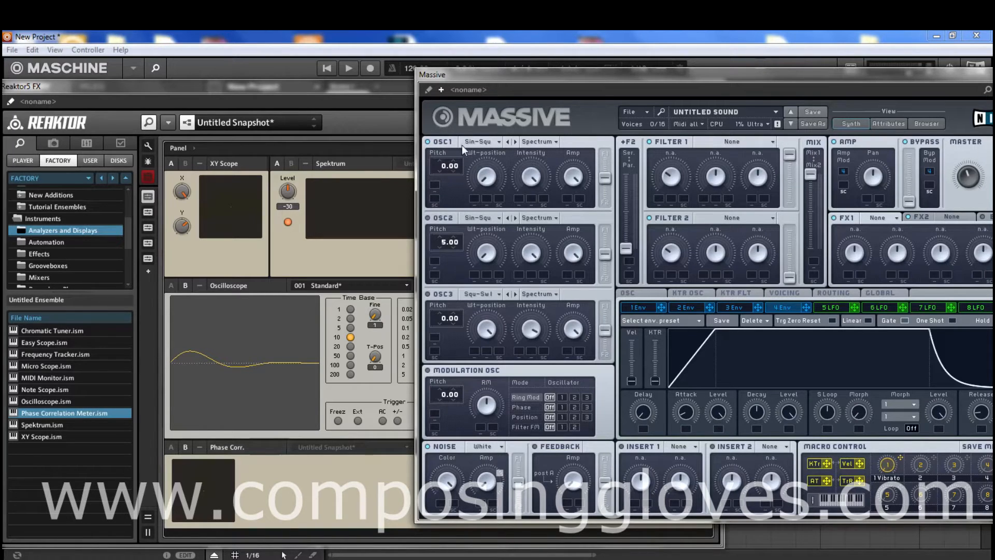
- Browse OSC1's wavetable list and step back and forth between Sin-Square and its neighbouring wavetables
{"action": "left_click", "coordinate": [490, 140]}
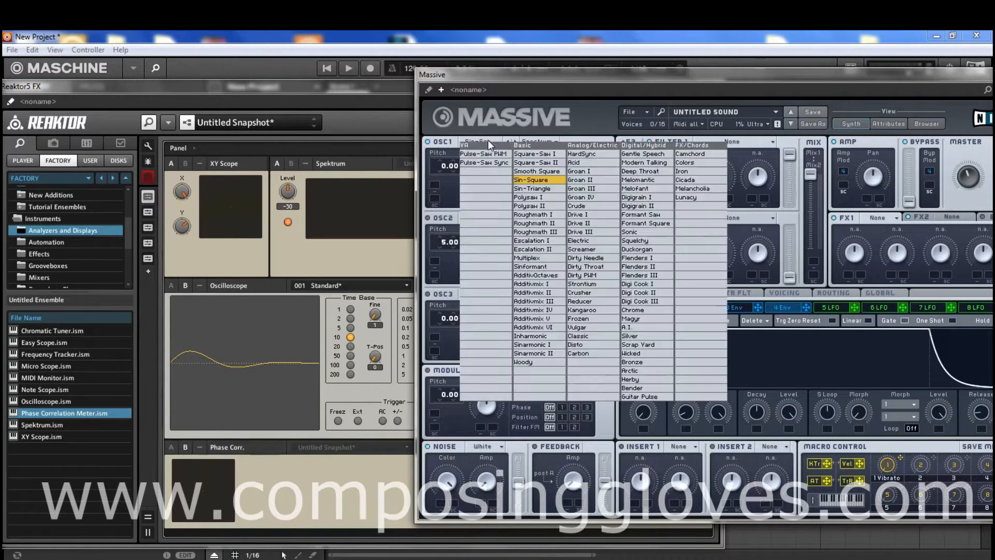
{"action": "left_click", "coordinate": [513, 141]}
{"action": "left_click", "coordinate": [511, 141]}
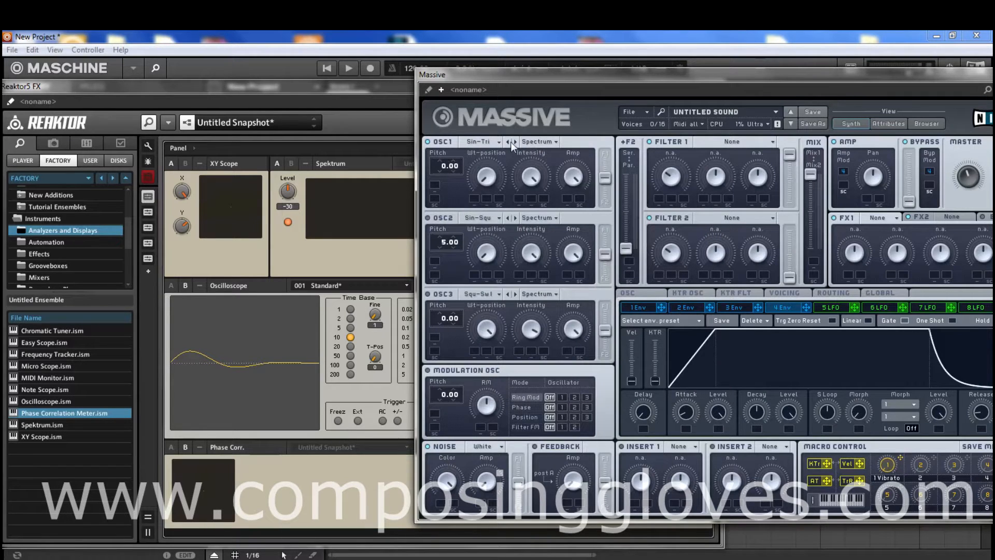
{"action": "left_click", "coordinate": [516, 142]}
{"action": "left_click", "coordinate": [520, 142]}
{"action": "left_click", "coordinate": [512, 142]}
{"action": "left_click", "coordinate": [509, 142]}
{"action": "left_click", "coordinate": [515, 143]}
{"action": "left_click", "coordinate": [509, 142]}
{"action": "left_click", "coordinate": [515, 143]}
- Examine OSC1's oscillator mode options and the wavetable categories it offers
{"action": "left_click", "coordinate": [545, 144]}
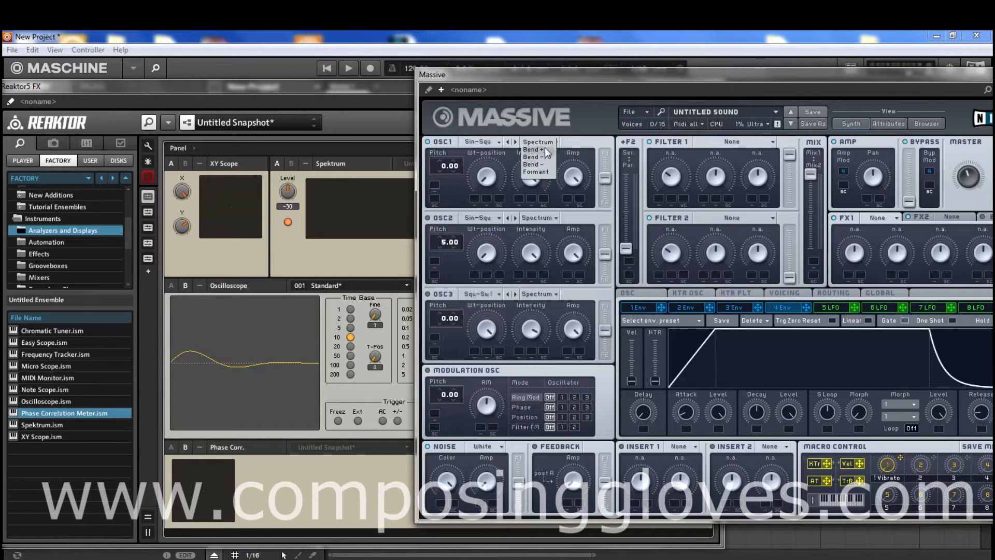
{"action": "left_click", "coordinate": [587, 141]}
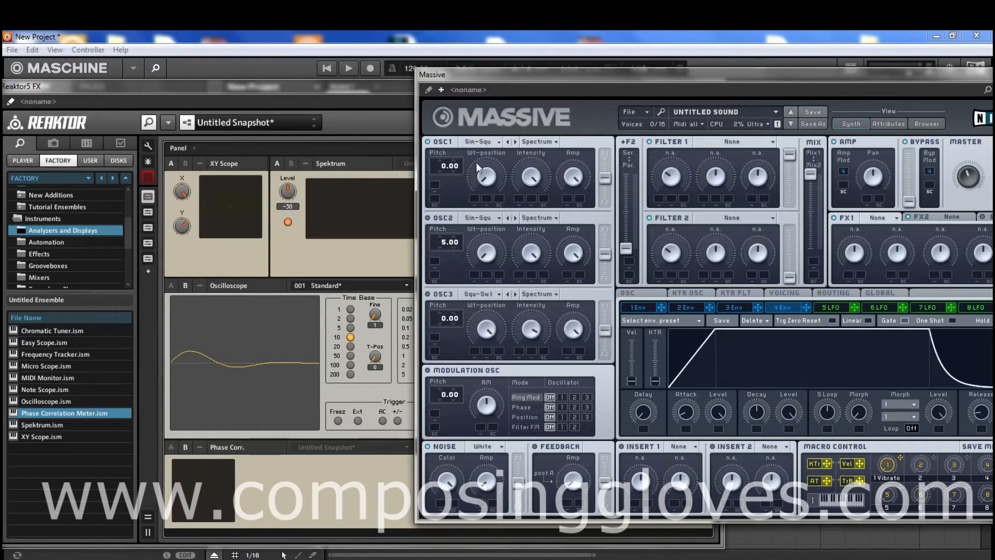
{"action": "left_click", "coordinate": [481, 144]}
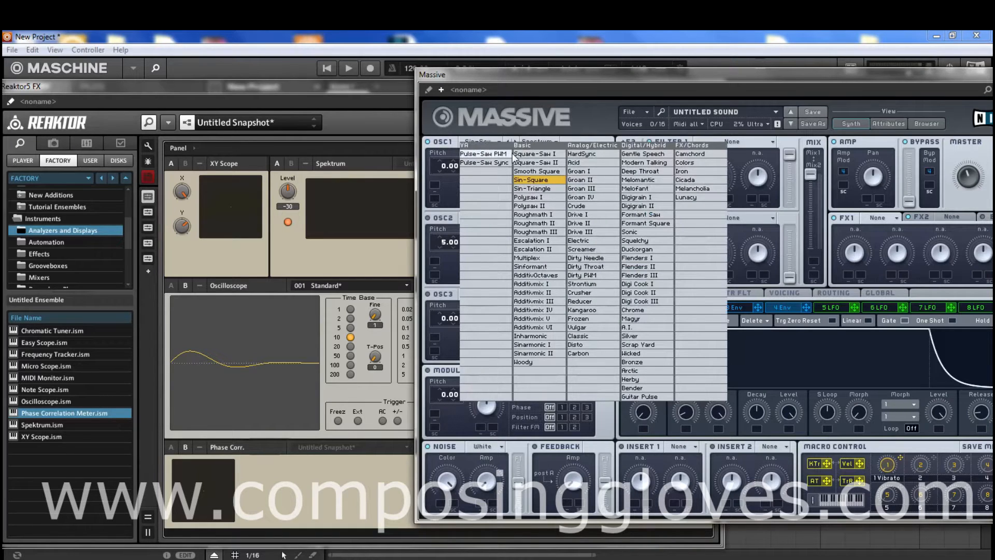
{"action": "left_click", "coordinate": [488, 140]}
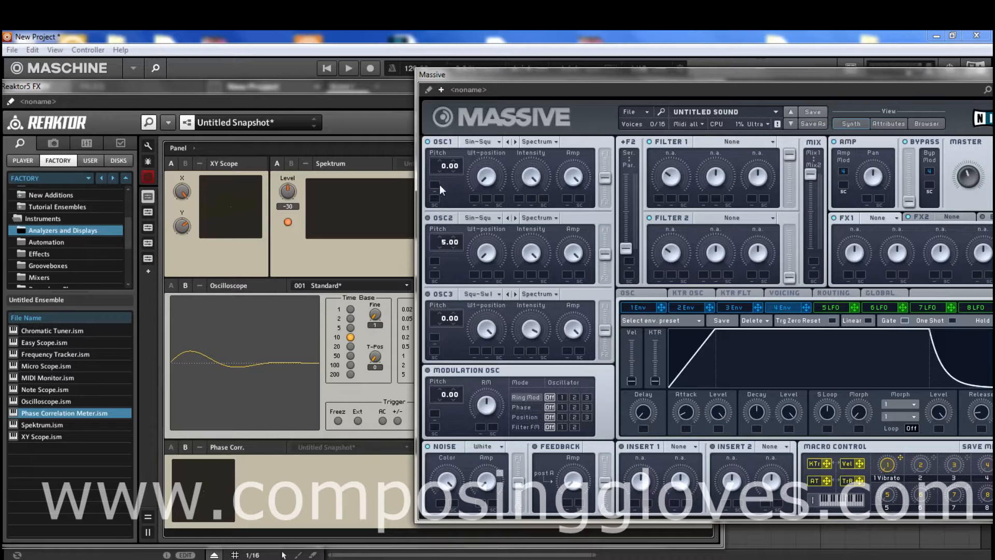
- Move the Massive window clear of Reaktor's scopes and review OSC1's wavetable list beside them
{"action": "left_click_drag", "start_coordinate": [521, 75], "coordinate": [840, 84]}
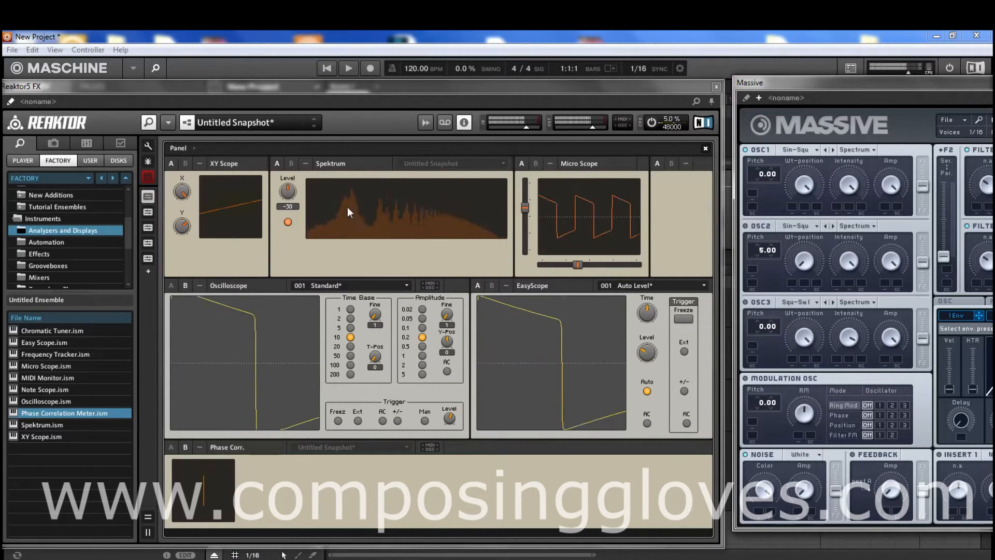
{"action": "left_click", "coordinate": [801, 150]}
{"action": "left_click", "coordinate": [857, 188]}
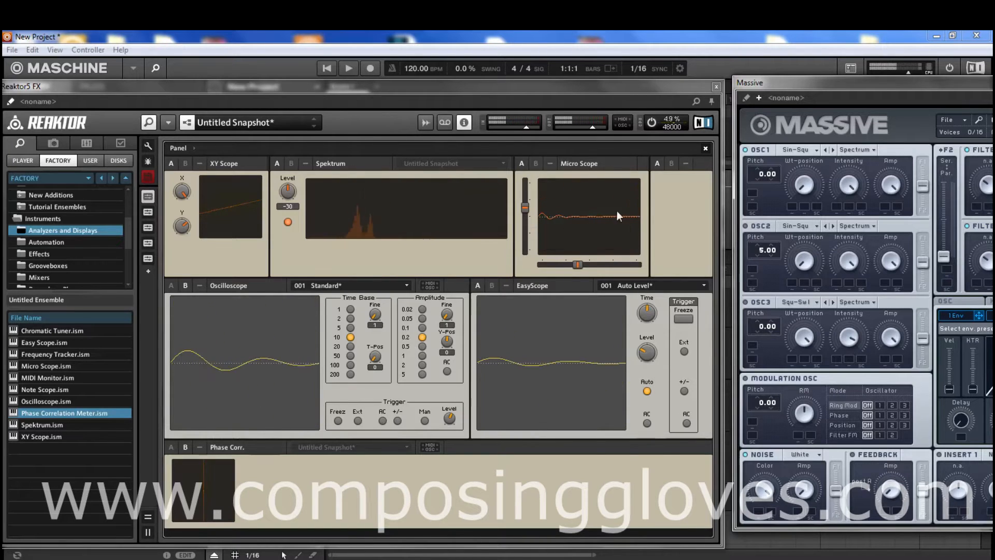
{"action": "left_click", "coordinate": [806, 153]}
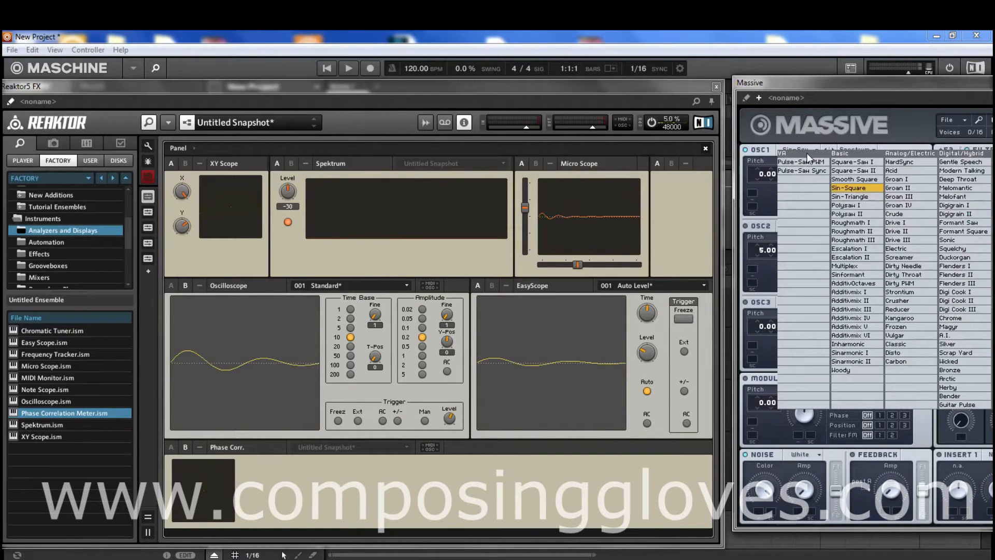
{"action": "left_click", "coordinate": [798, 144]}
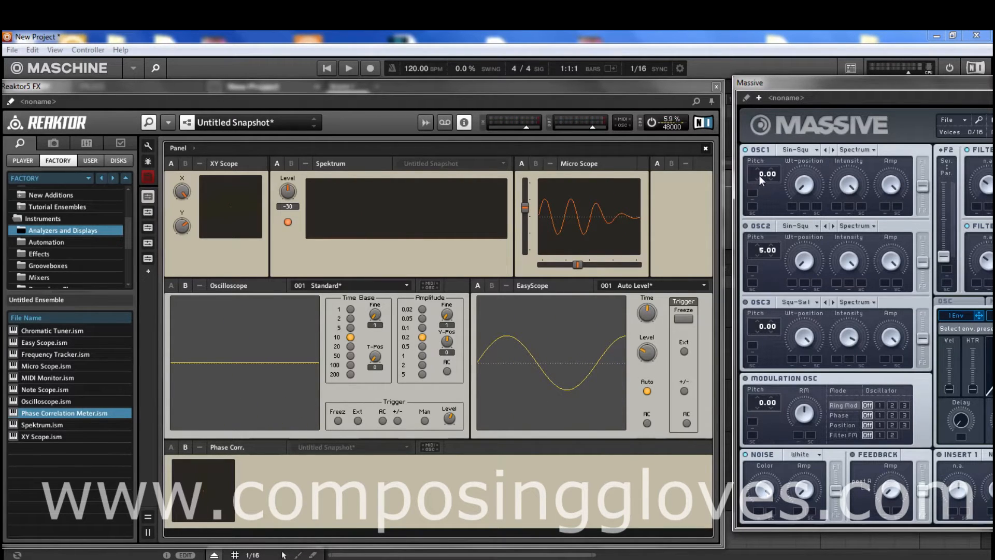
- Set OSC1's pitch to -8.00 and raise the Wt-position of its Sin-Square wavetable, keeping Reaktor's scopes in view
{"action": "mouse_move", "coordinate": [763, 175]}
{"action": "left_mouse_down"}
{"action": "mouse_move", "coordinate": [763, 154]}
{"action": "mouse_move", "coordinate": [758, 185]}
{"action": "left_mouse_up"}
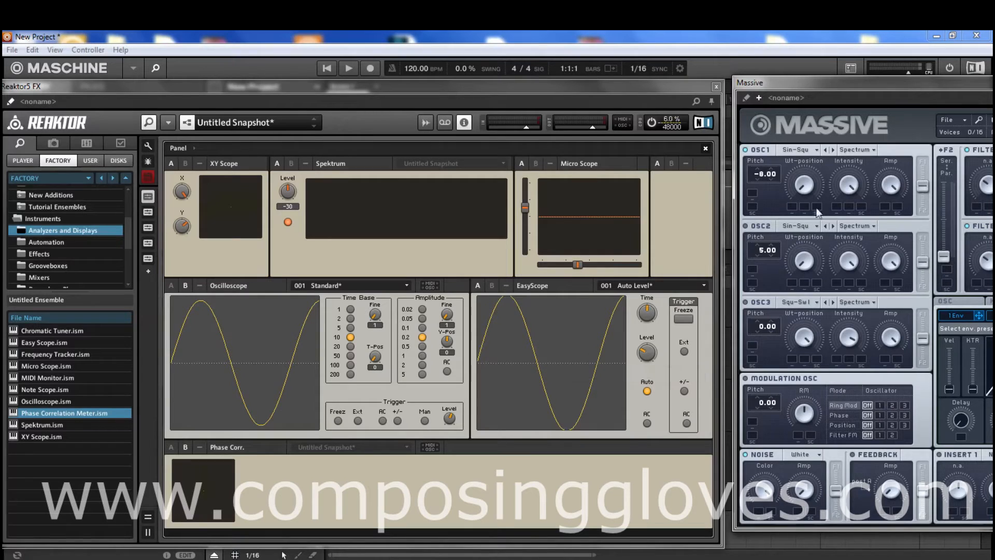
{"action": "left_click_drag", "start_coordinate": [857, 87], "coordinate": [857, 79]}
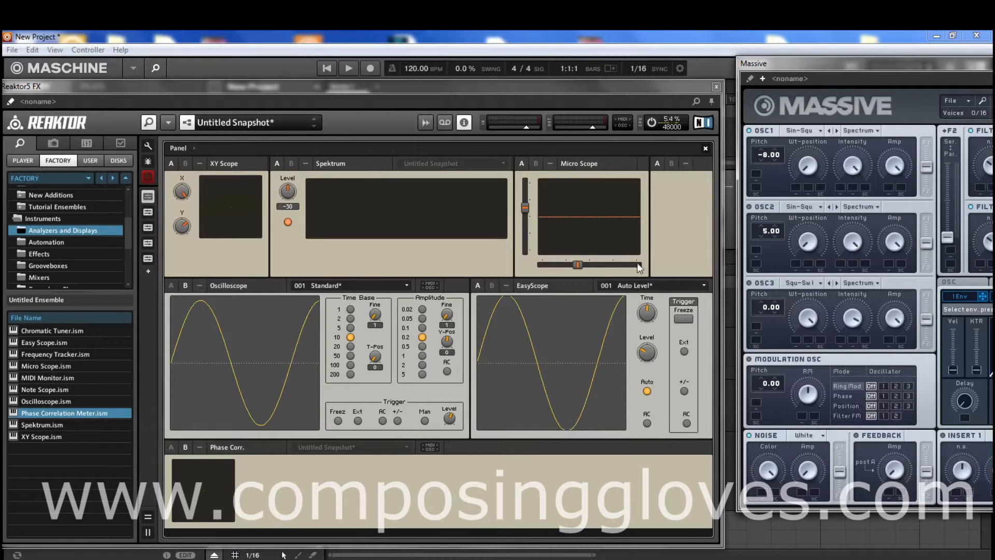
{"action": "left_click_drag", "start_coordinate": [822, 61], "coordinate": [809, 61]}
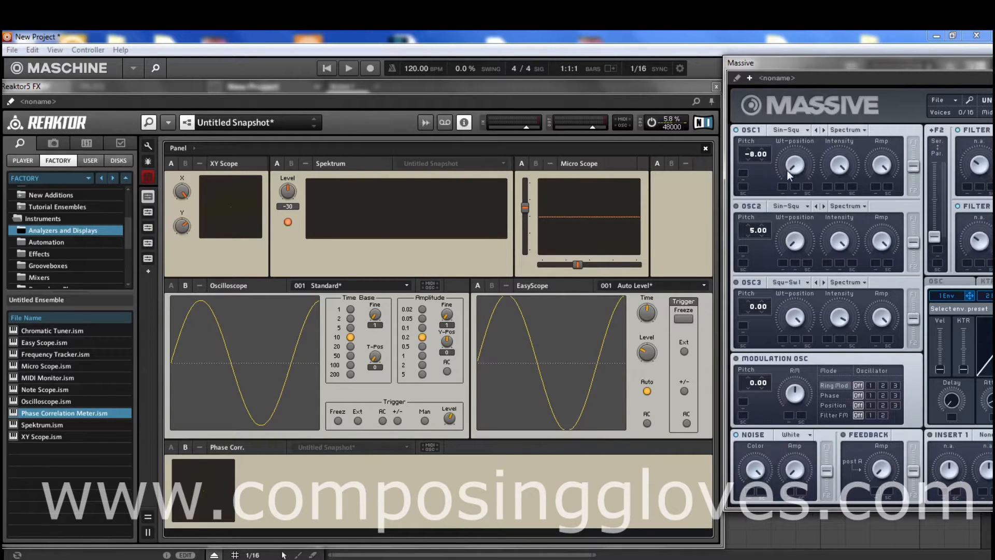
{"action": "left_click_drag", "start_coordinate": [795, 166], "coordinate": [792, 134]}
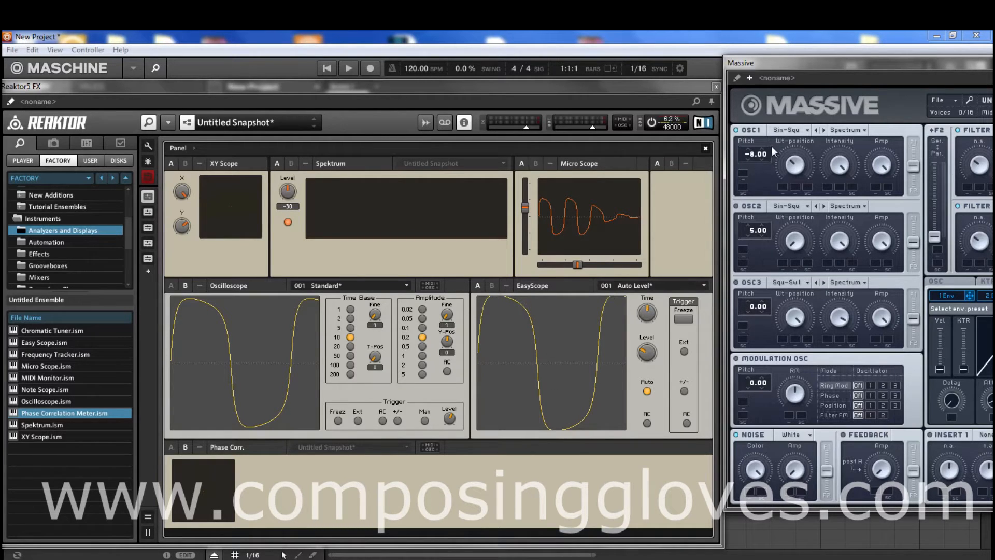
- Load the Additivmix III wavetable into OSC1 and raise its Wt-position
{"action": "left_click", "coordinate": [802, 131]}
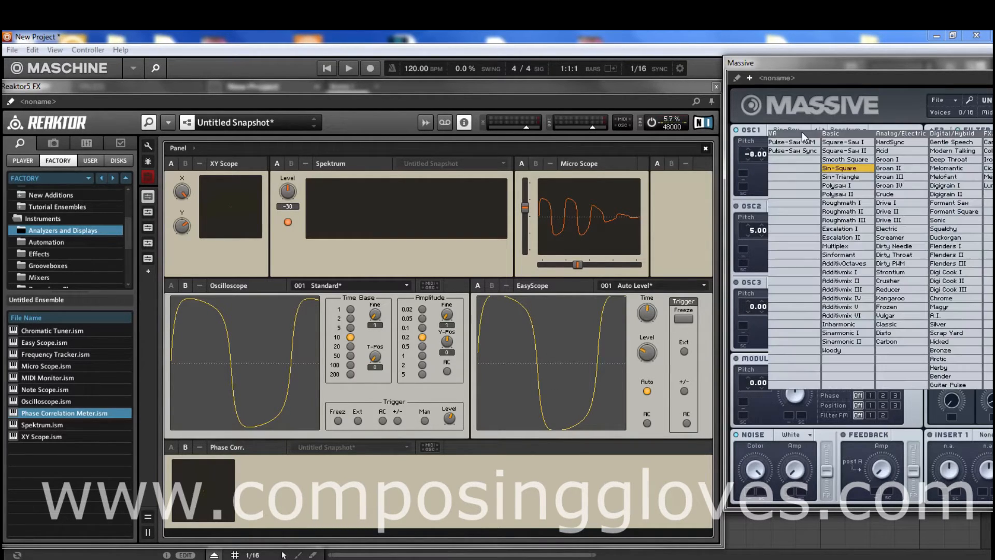
{"action": "left_click", "coordinate": [853, 292]}
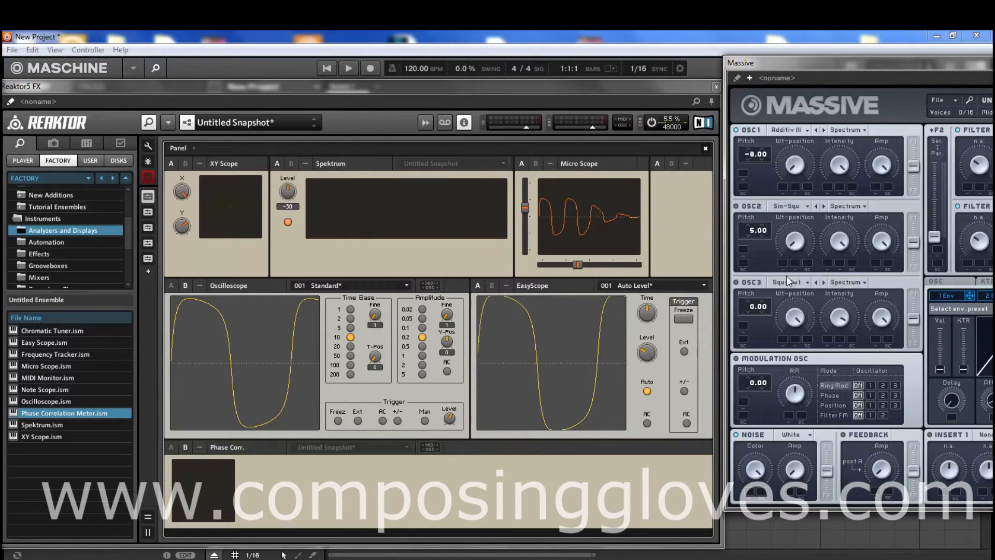
{"action": "left_click_drag", "start_coordinate": [791, 170], "coordinate": [793, 134]}
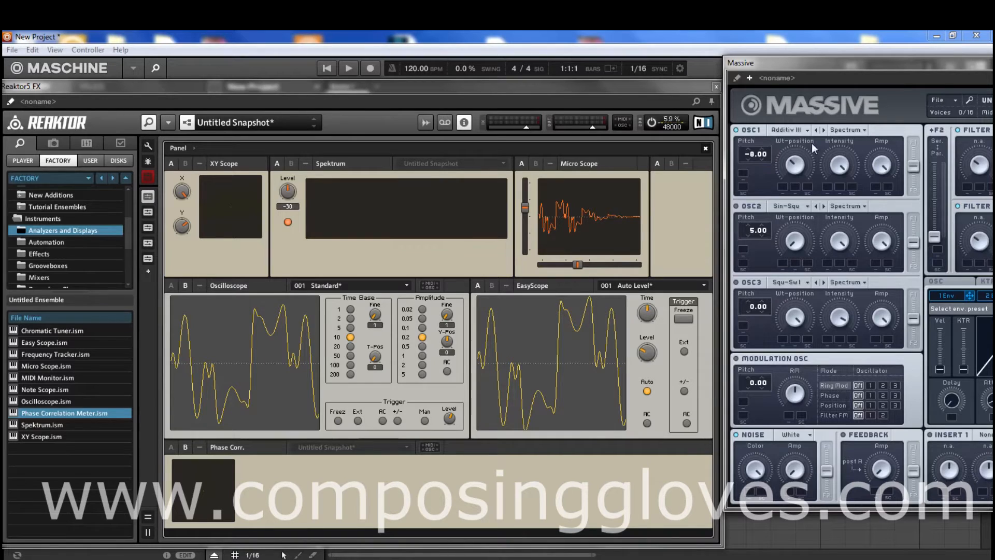
- Review the wavetable list and the oscillator modes available to OSC1 with Additivmix III loaded
{"action": "left_click", "coordinate": [793, 131]}
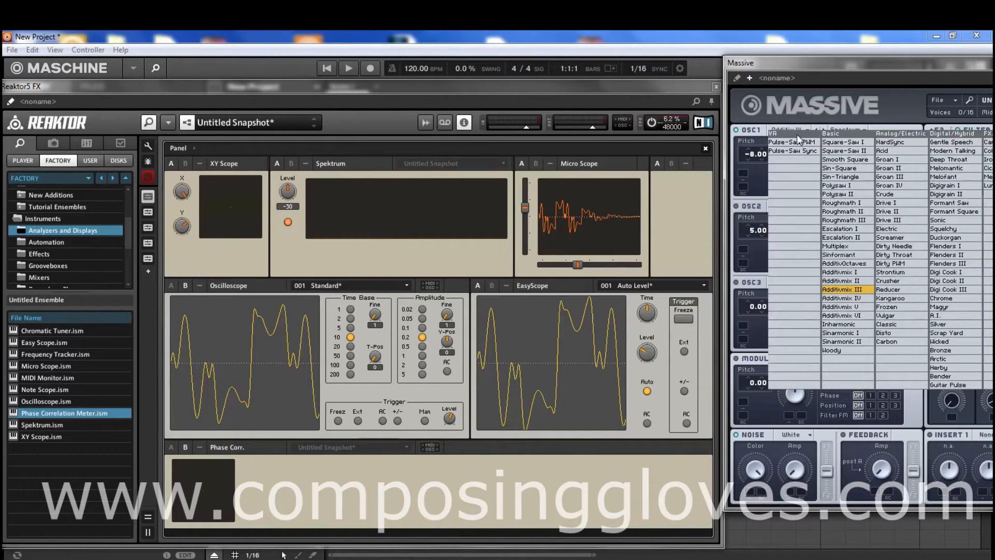
{"action": "left_click", "coordinate": [780, 128]}
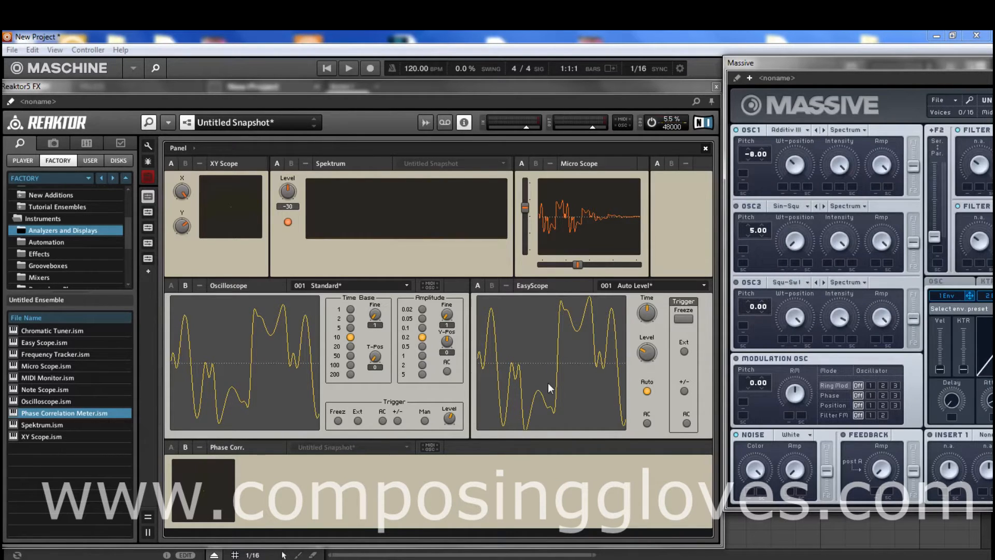
{"action": "left_click", "coordinate": [802, 130]}
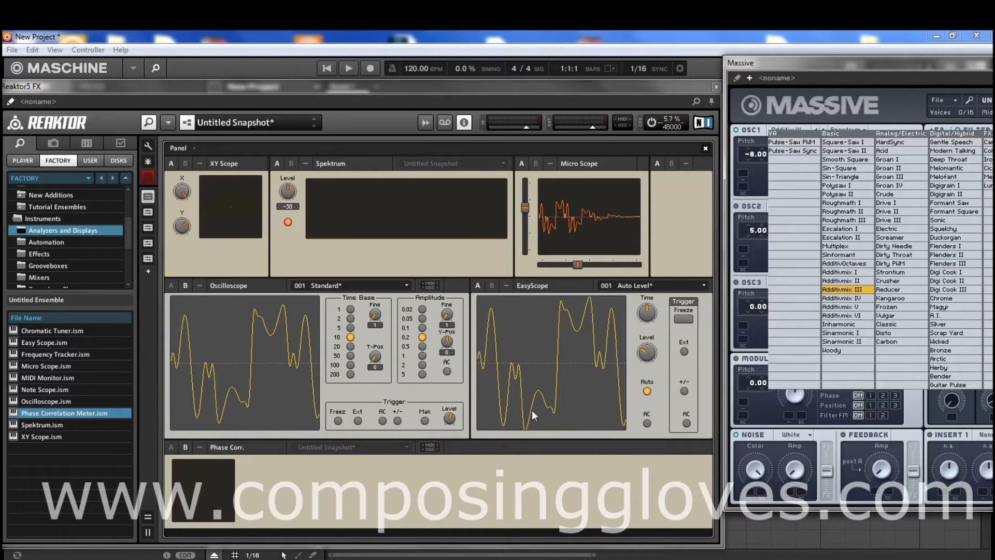
{"action": "left_click", "coordinate": [828, 119]}
{"action": "left_click", "coordinate": [838, 132]}
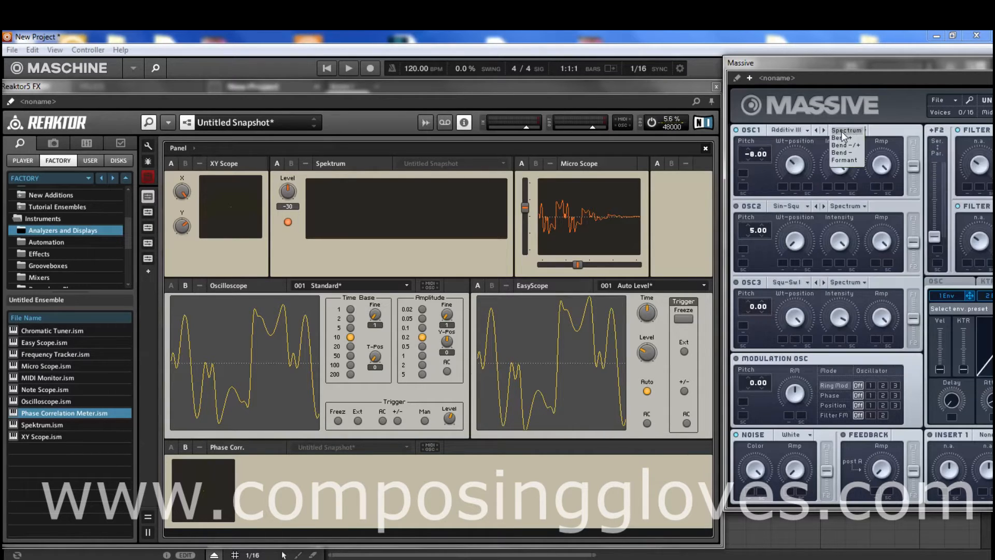
{"action": "left_click", "coordinate": [790, 131]}
{"action": "left_click", "coordinate": [788, 128]}
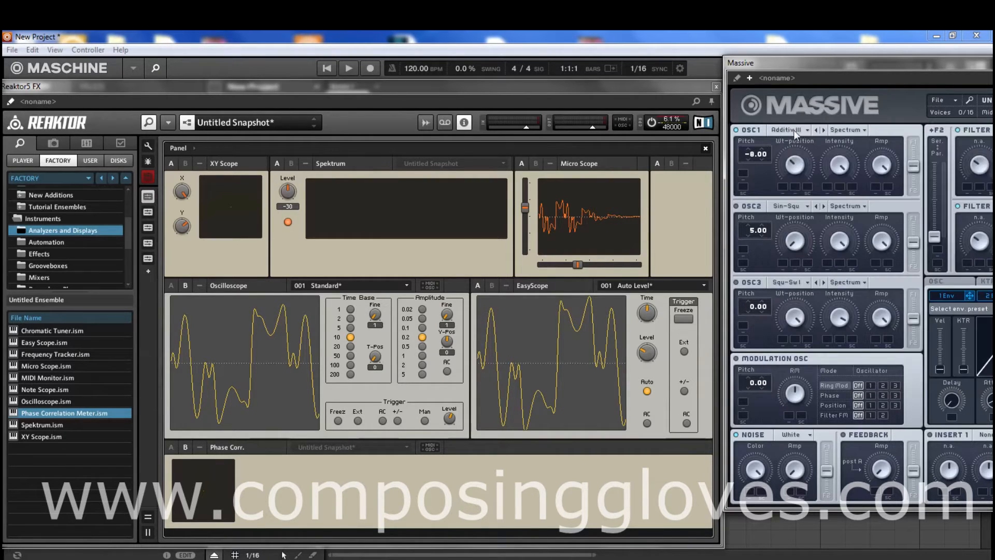
- Load the Square-Saw I wavetable into OSC1 and sweep its Wt-position down and back up
{"action": "left_click", "coordinate": [784, 132]}
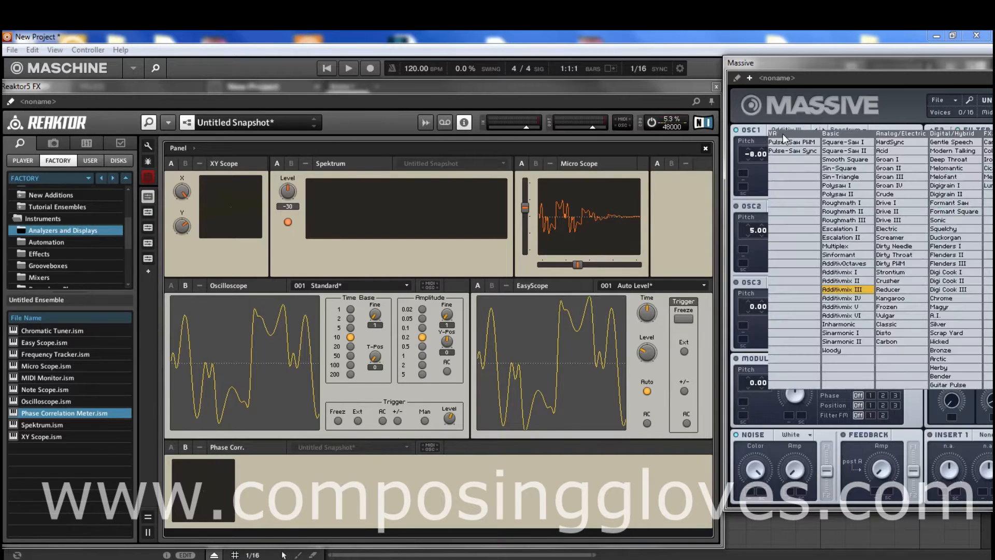
{"action": "left_click", "coordinate": [861, 143]}
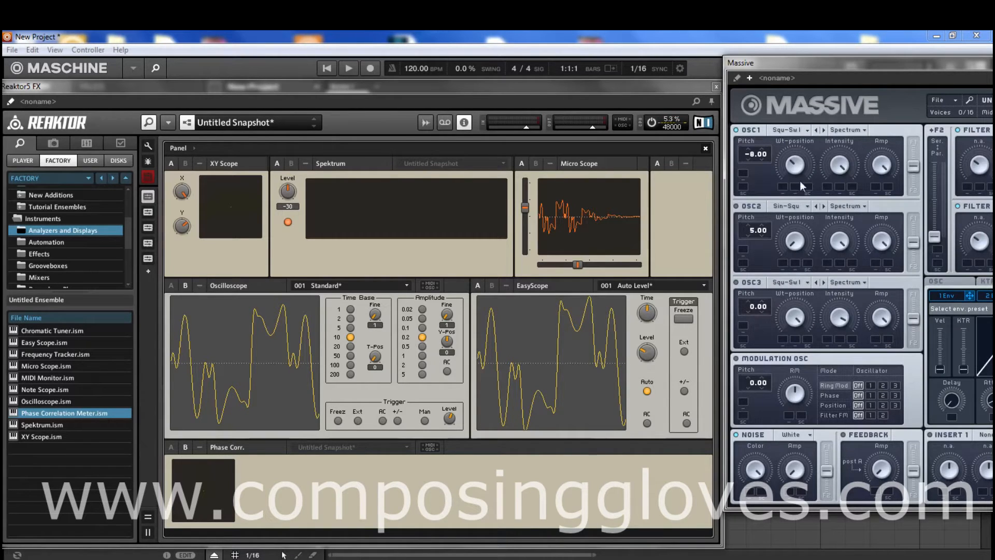
{"action": "left_click_drag", "start_coordinate": [797, 168], "coordinate": [799, 225]}
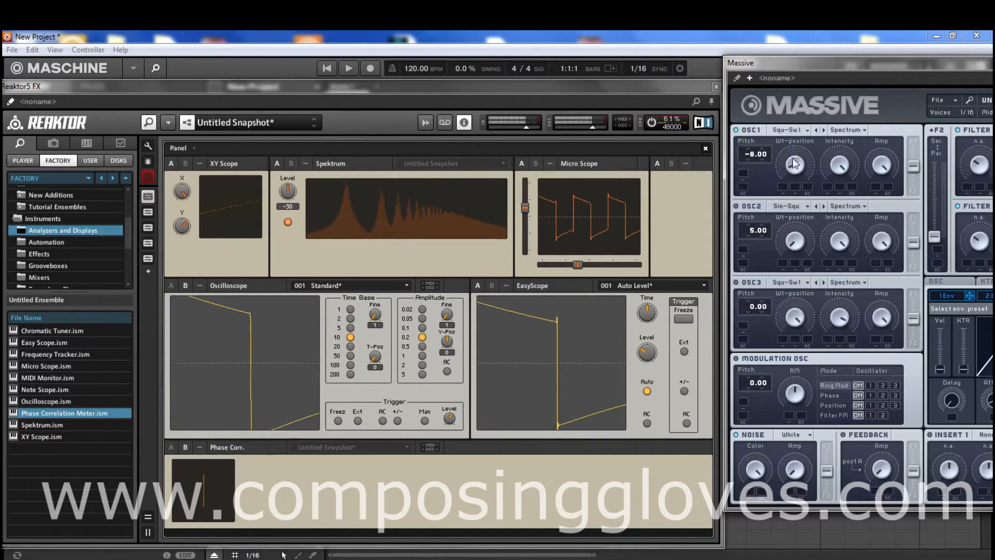
{"action": "left_click_drag", "start_coordinate": [793, 164], "coordinate": [794, 76]}
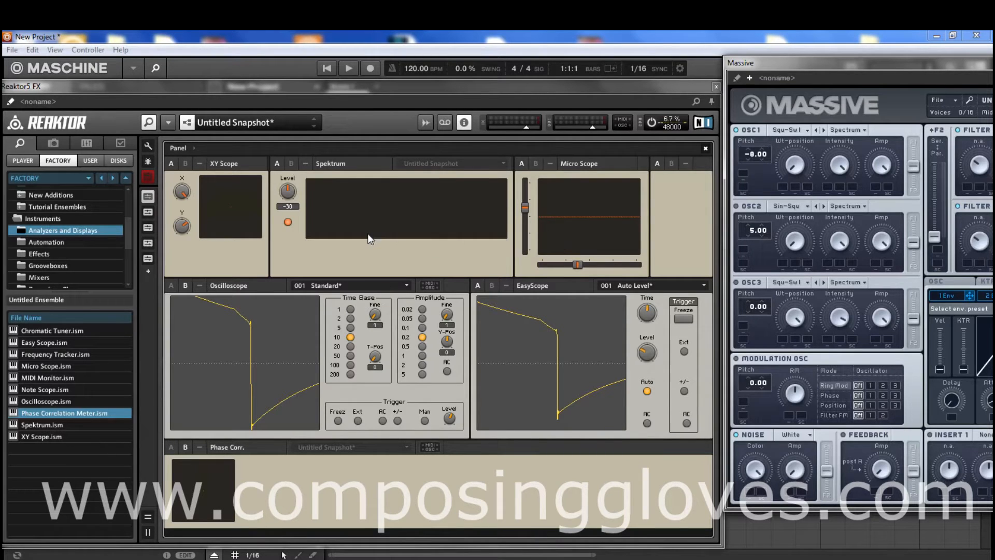
- Look through OSC1's wavetable list and load the Dirty Throat wavetable
{"action": "left_click", "coordinate": [807, 131]}
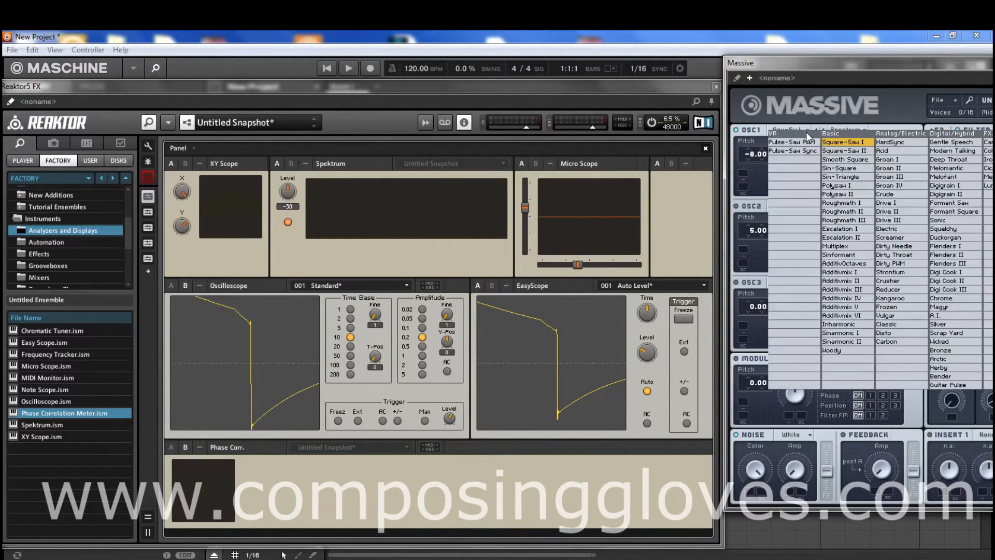
{"action": "left_click", "coordinate": [785, 183]}
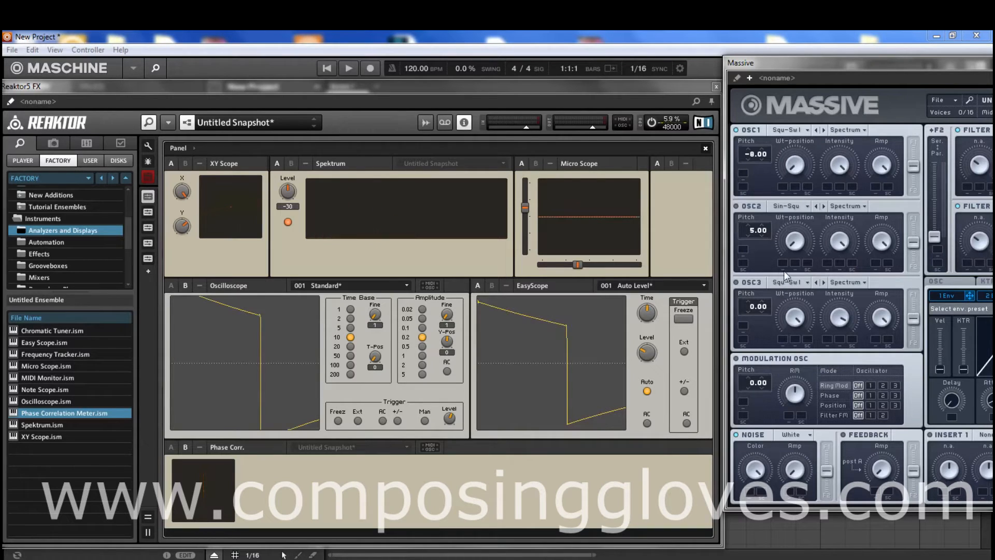
{"action": "left_click", "coordinate": [800, 132]}
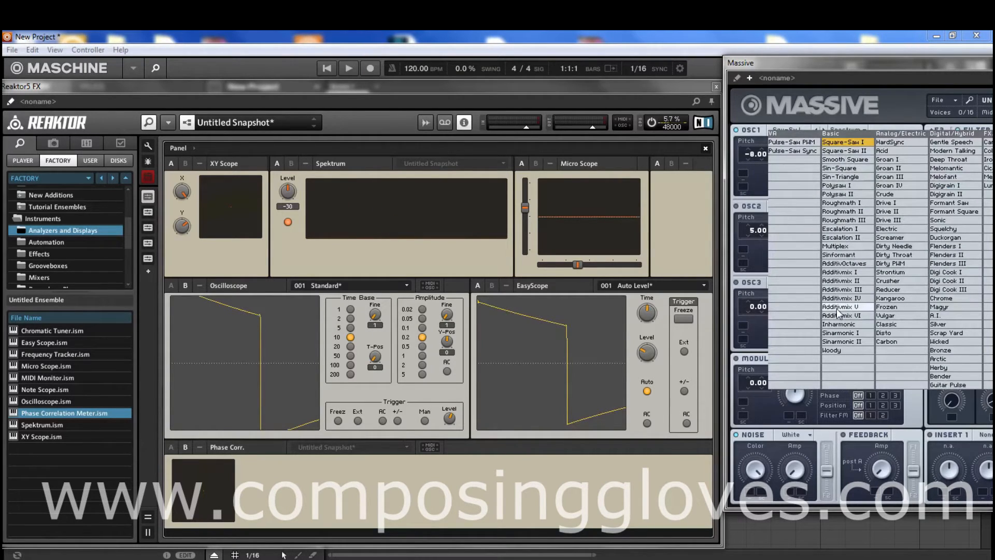
{"action": "left_click", "coordinate": [910, 254]}
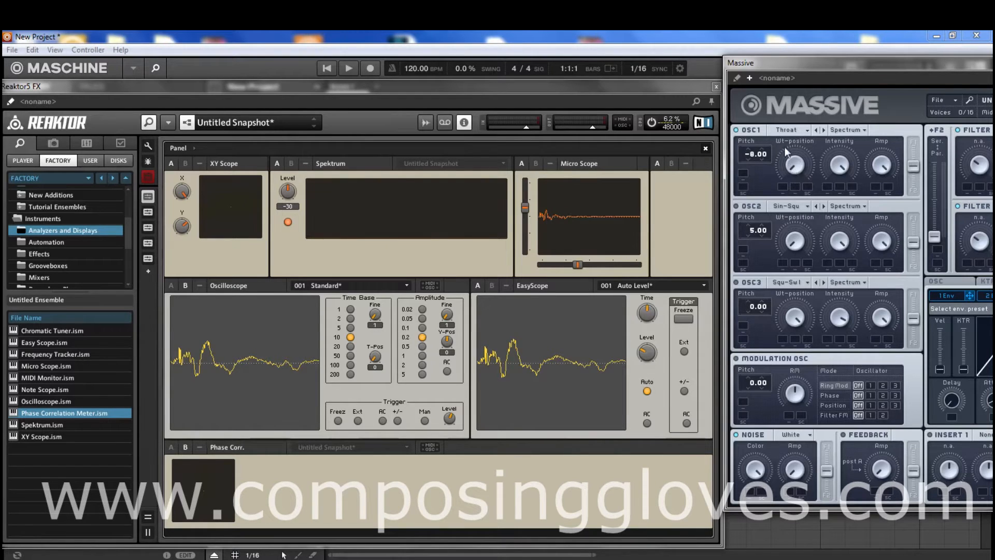
- Load the AdditivOctaves wavetable into OSC1 and sweep its Wt-position up and fully back down, with Reaktor's scopes in view
{"action": "left_click", "coordinate": [789, 130]}
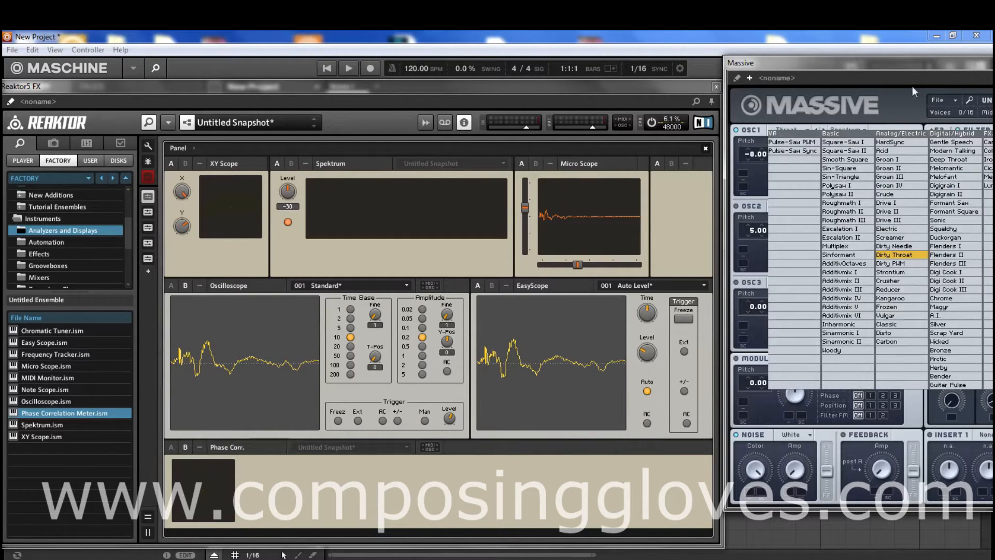
{"action": "left_click_drag", "start_coordinate": [904, 65], "coordinate": [672, 87]}
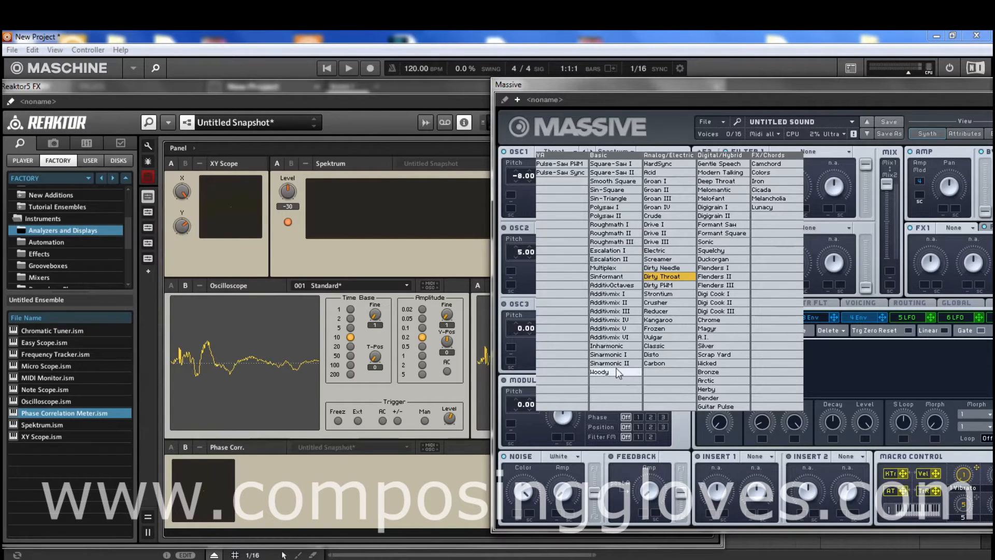
{"action": "left_click", "coordinate": [626, 288]}
{"action": "left_click_drag", "start_coordinate": [676, 98], "coordinate": [887, 80]}
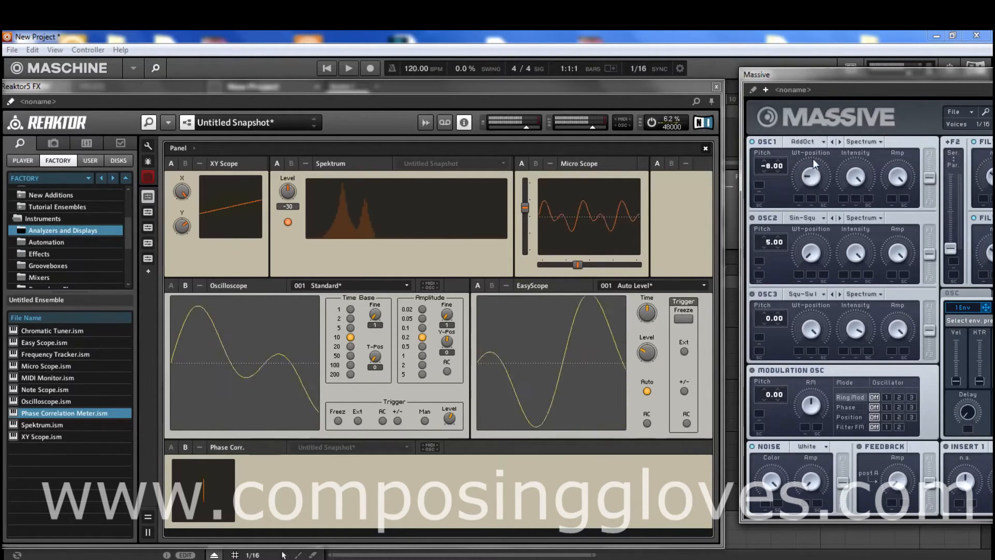
{"action": "left_click_drag", "start_coordinate": [811, 178], "coordinate": [840, 90]}
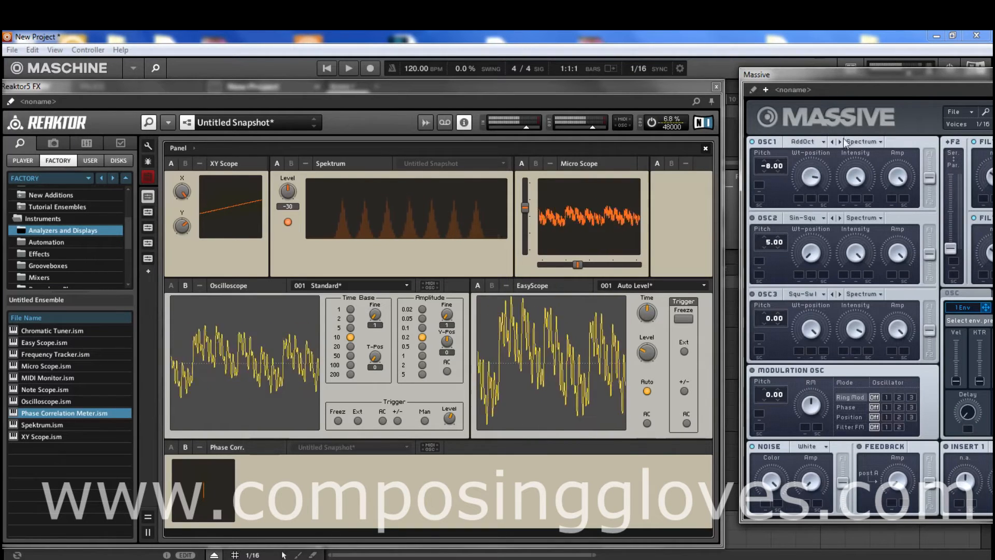
{"action": "left_click_drag", "start_coordinate": [812, 182], "coordinate": [823, 350]}
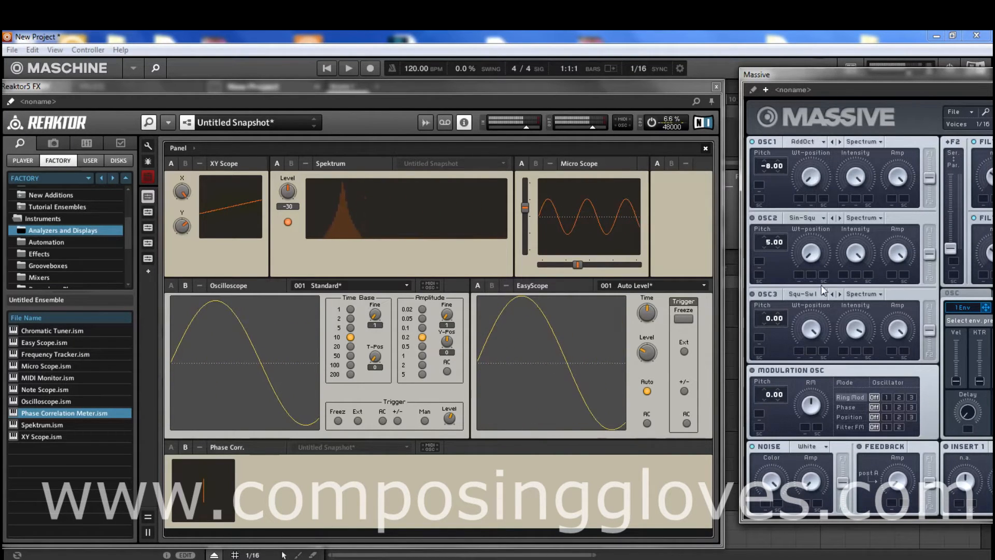
- Look through OSC1's wavetable list with the Massive window pulled further into view, and load the Formant Square wavetable
{"action": "left_click", "coordinate": [816, 141]}
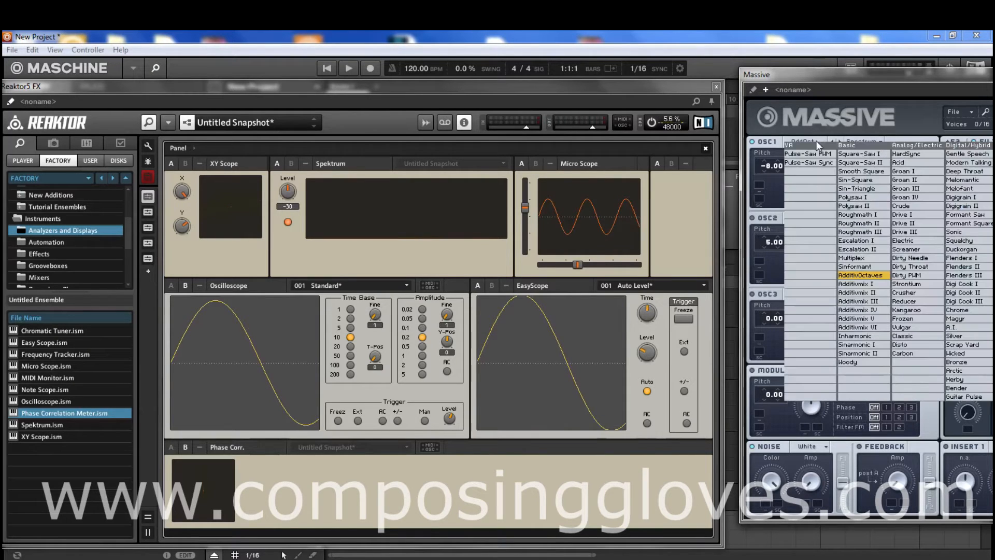
{"action": "left_click_drag", "start_coordinate": [885, 77], "coordinate": [743, 65]}
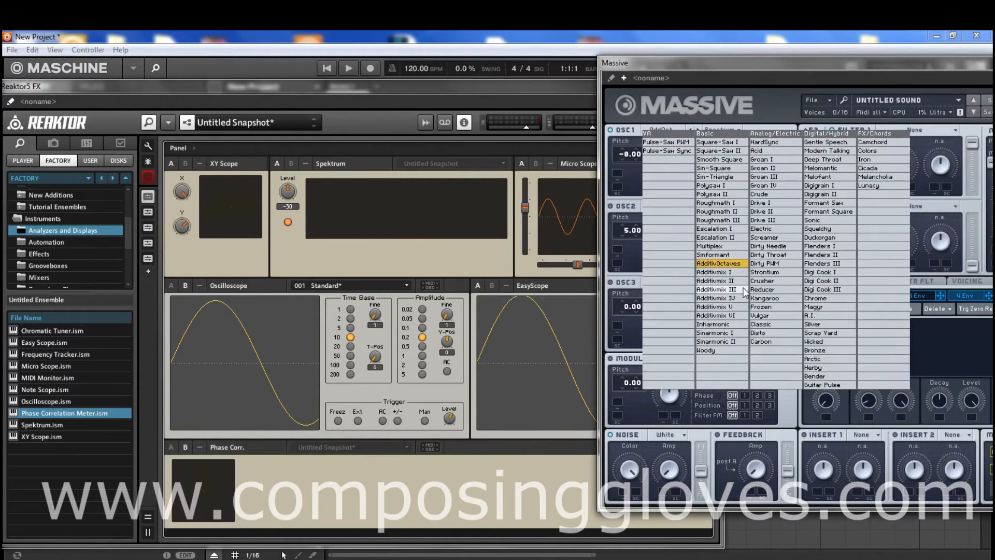
{"action": "left_click", "coordinate": [701, 95]}
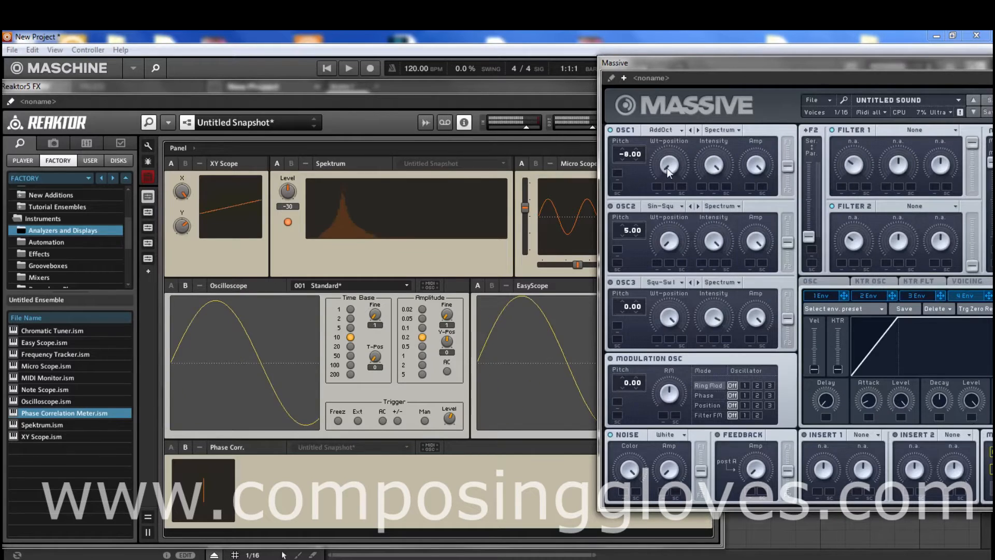
{"action": "left_click", "coordinate": [666, 130]}
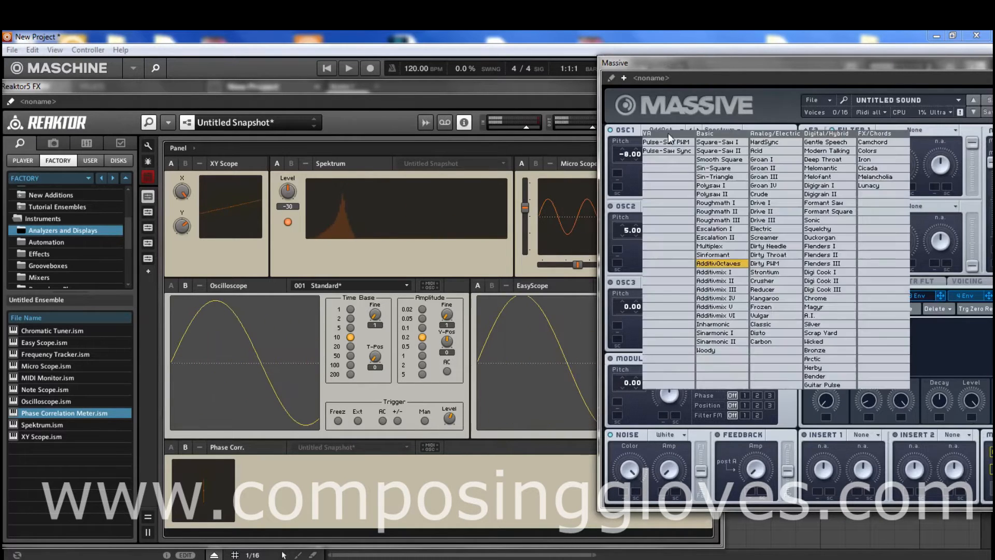
{"action": "left_click", "coordinate": [811, 213]}
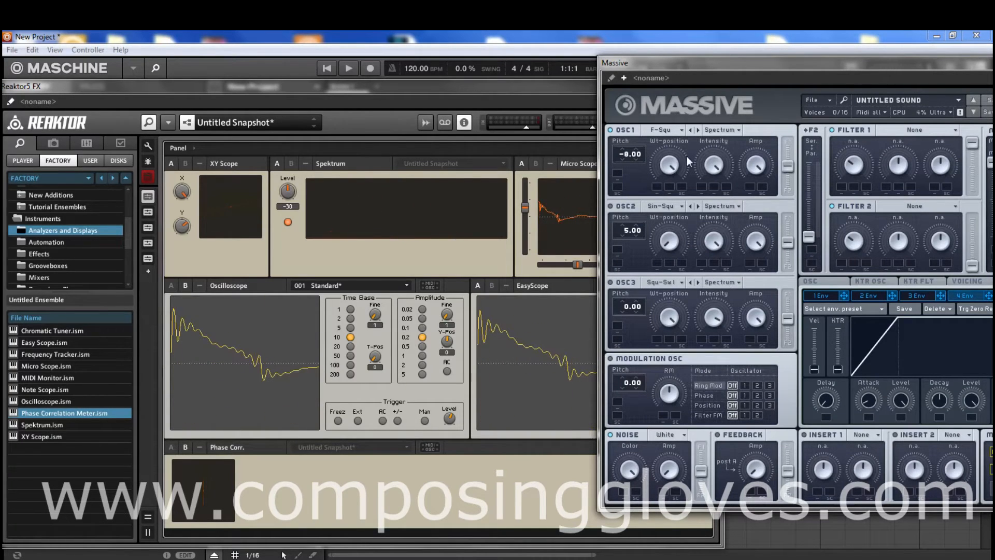
- Load the Sin-Square wavetable into OSC1 and turn its Wt-position fully down, with Reaktor's scopes in view
{"action": "left_click", "coordinate": [672, 129]}
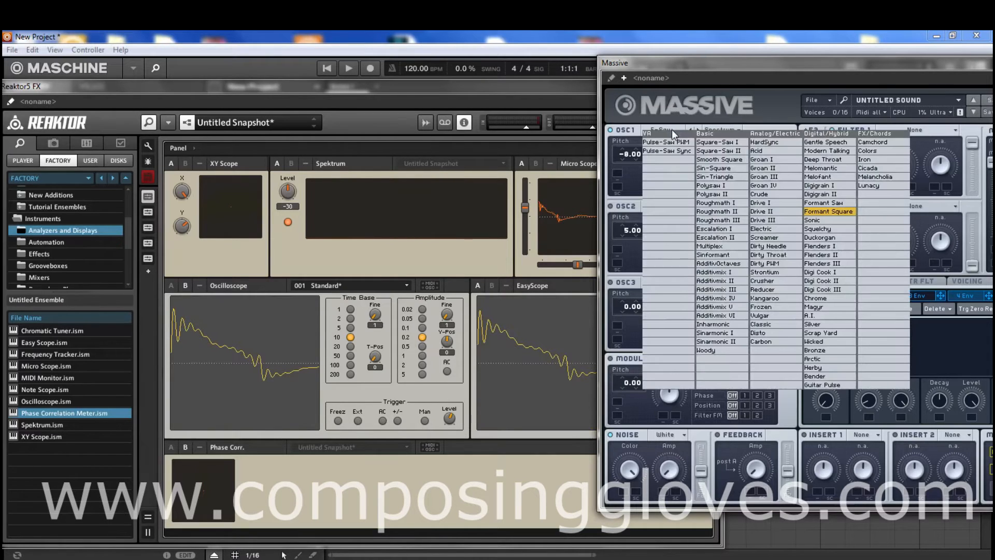
{"action": "left_click", "coordinate": [735, 167]}
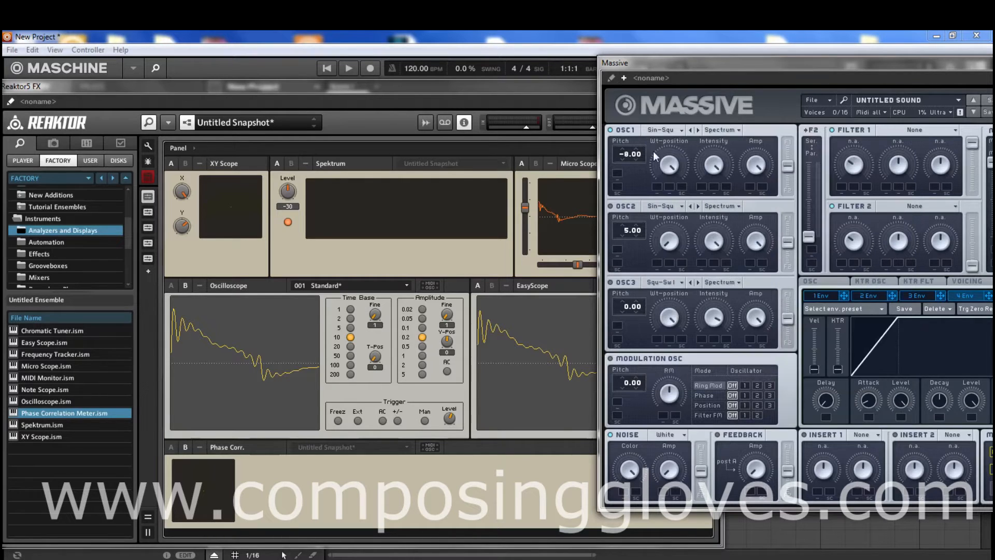
{"action": "left_click", "coordinate": [677, 130]}
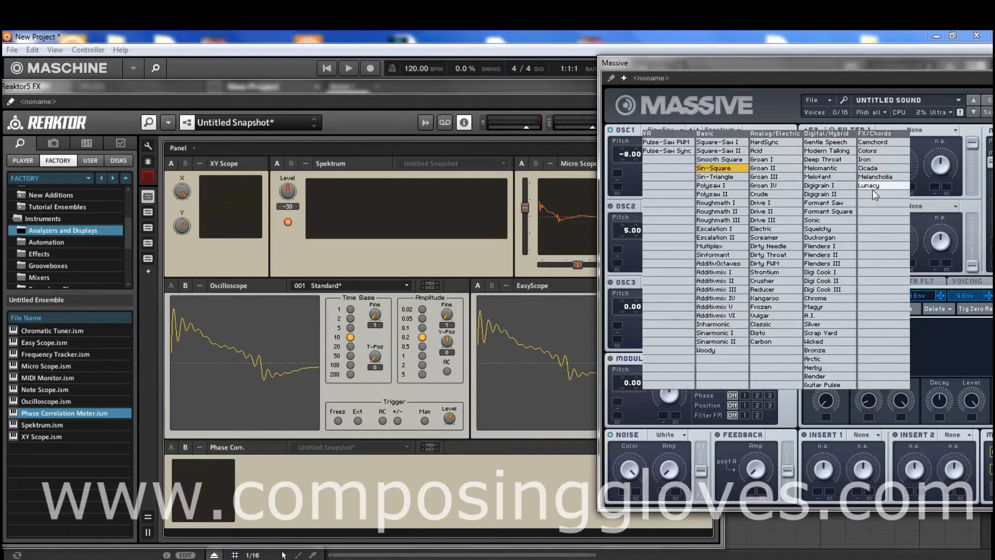
{"action": "left_click", "coordinate": [711, 170]}
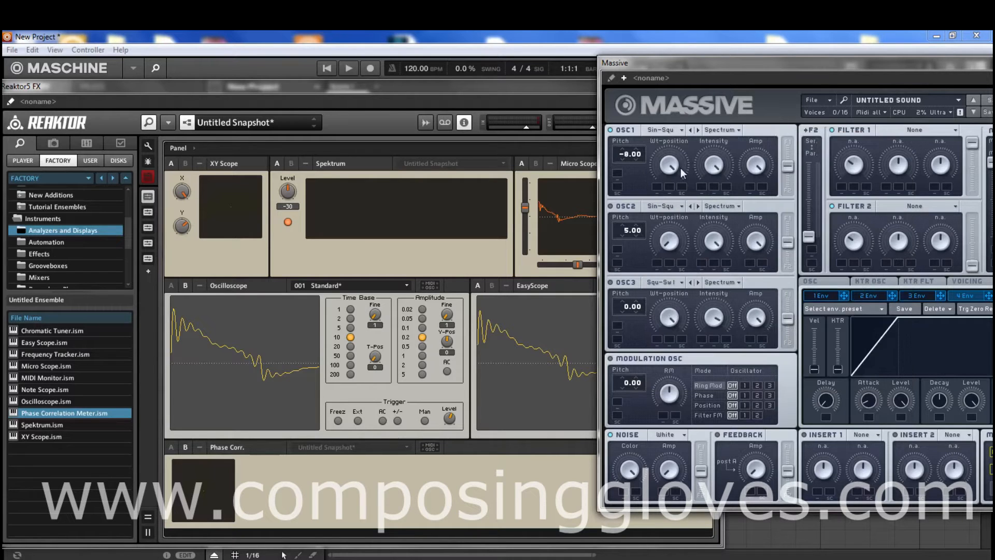
{"action": "left_click_drag", "start_coordinate": [726, 59], "coordinate": [865, 52]}
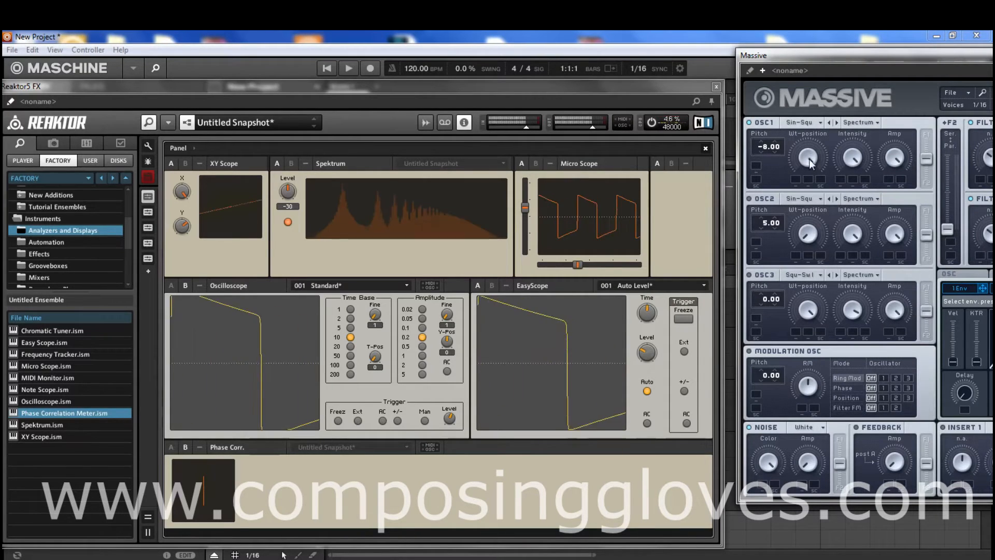
{"action": "left_click_drag", "start_coordinate": [809, 159], "coordinate": [800, 265]}
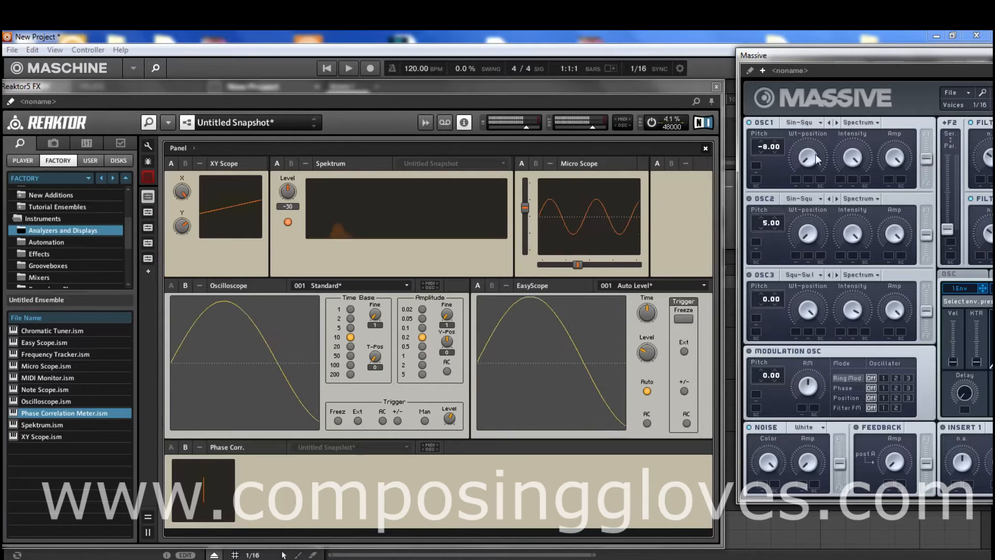
- Sweep OSC1's pitch up to 47.00 and down to -64.00, and reset it to 0.00
{"action": "left_click_drag", "start_coordinate": [767, 147], "coordinate": [767, 77]}
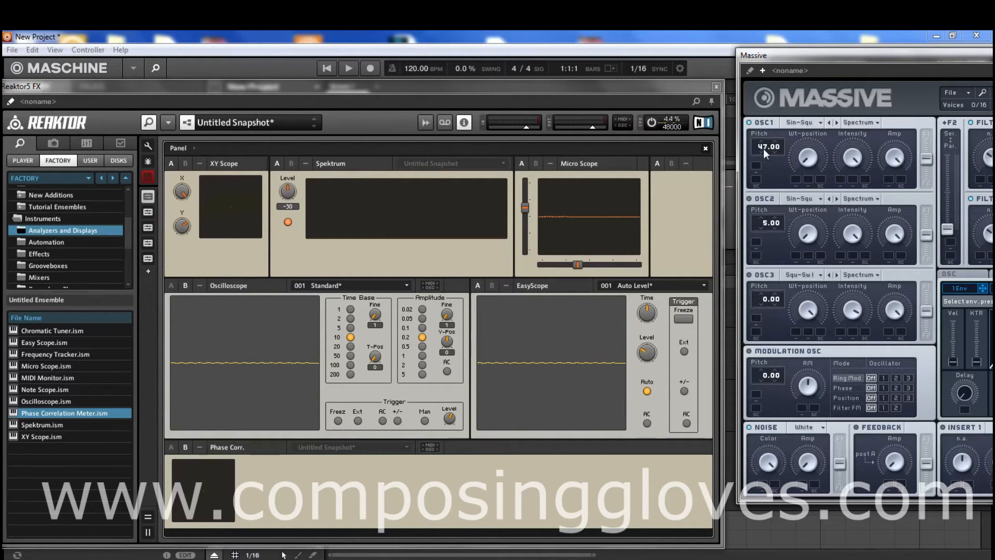
{"action": "left_click_drag", "start_coordinate": [761, 147], "coordinate": [764, 341]}
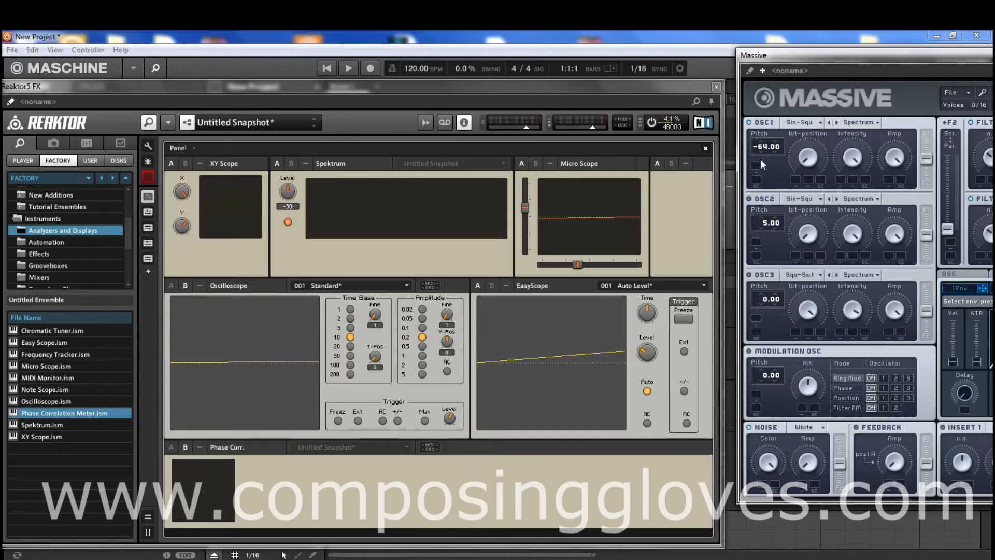
{"action": "left_click_drag", "start_coordinate": [760, 145], "coordinate": [750, 147]}
{"action": "double_click", "coordinate": [776, 149]}
- Detune OSC2 against OSC1 by setting its pitch to 1.00, 0.07 and finally 0.38
{"action": "left_click", "coordinate": [761, 228]}
{"action": "left_click", "coordinate": [761, 228]}
{"action": "left_click", "coordinate": [761, 228]}
{"action": "scroll", "coordinate": [765, 222], "scroll_direction": "up", "scroll_amount": 2}
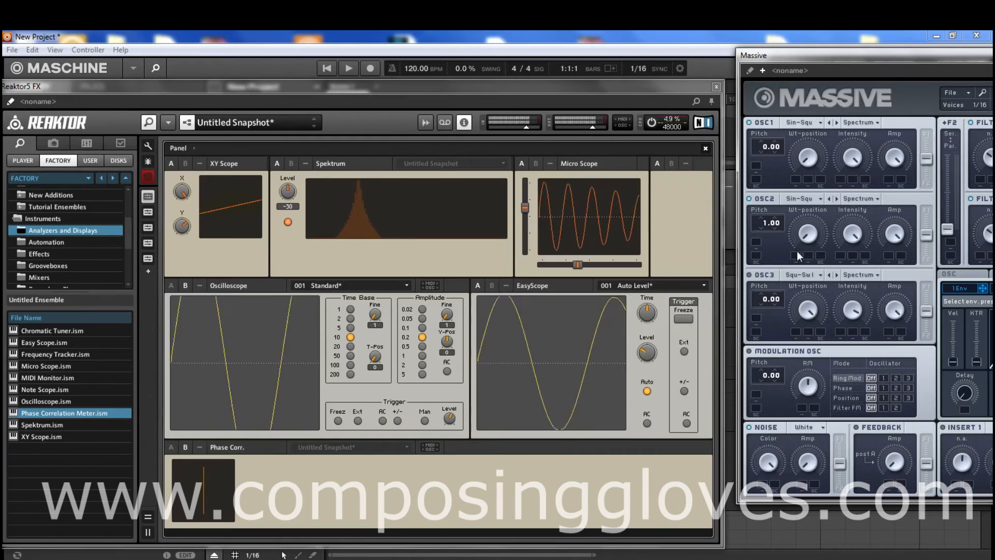
{"action": "mouse_move", "coordinate": [766, 222]}
{"action": "left_mouse_down"}
{"action": "mouse_move", "coordinate": [757, 228]}
{"action": "mouse_move", "coordinate": [766, 222]}
{"action": "left_mouse_up"}
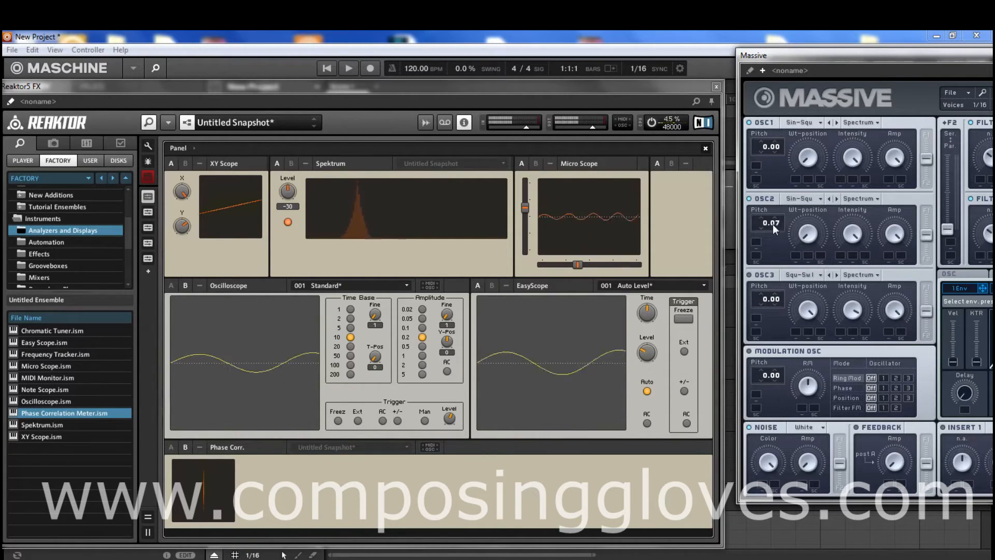
{"action": "left_click_drag", "start_coordinate": [774, 222], "coordinate": [805, 165]}
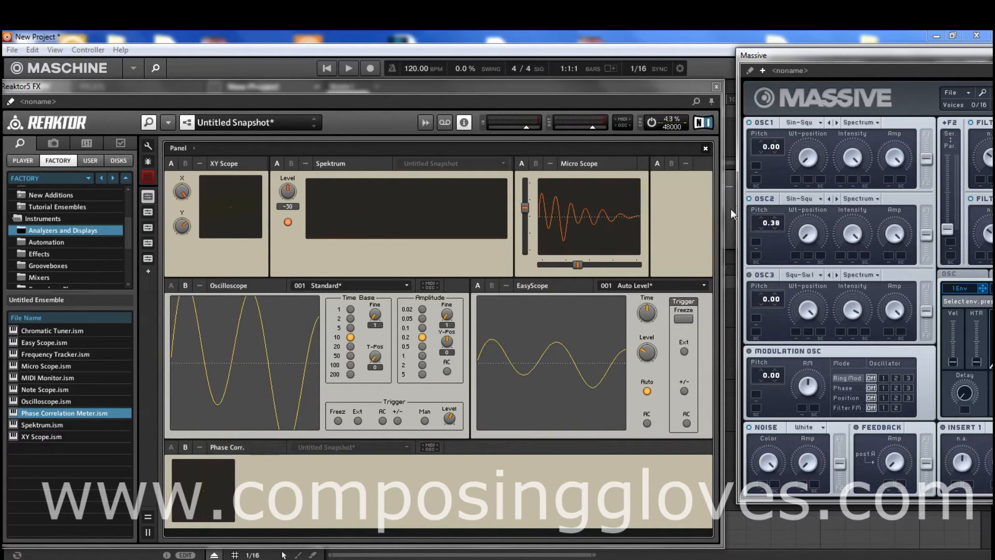
- Reset OSC2's pitch to 0.00 and switch OSC2 off, with the Massive window placed beside Reaktor's scopes
{"action": "left_click", "coordinate": [749, 198]}
{"action": "left_click_drag", "start_coordinate": [876, 55], "coordinate": [695, 57]}
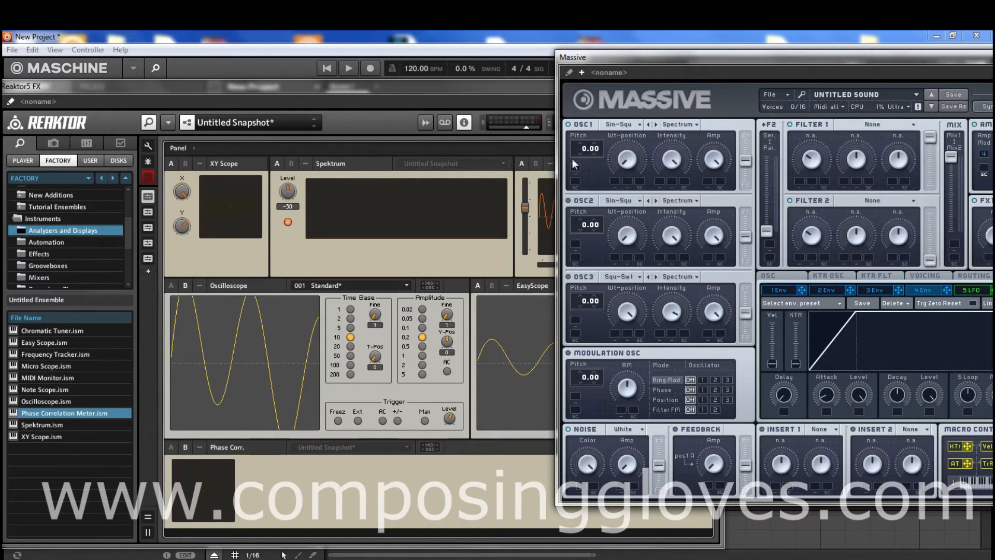
{"action": "left_click_drag", "start_coordinate": [637, 58], "coordinate": [780, 55]}
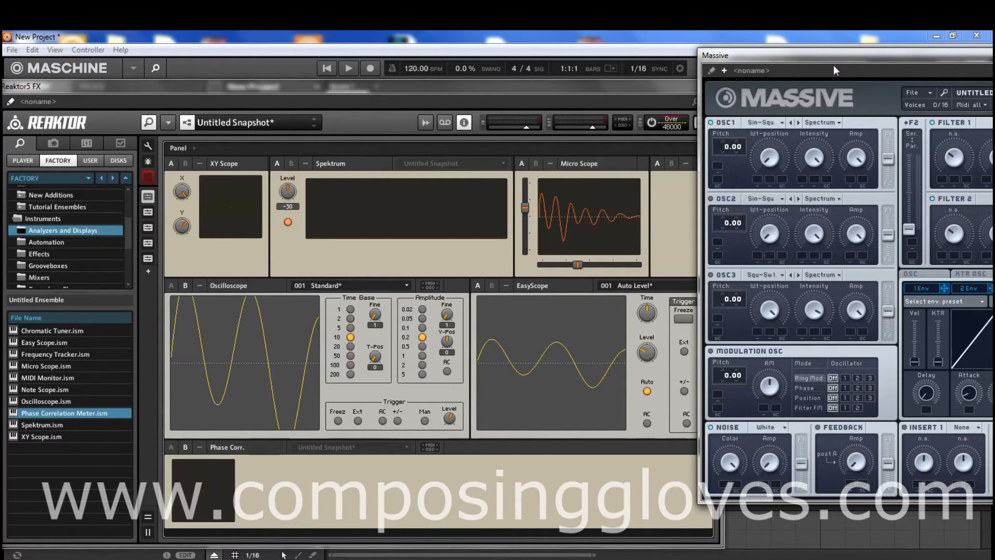
{"action": "left_click_drag", "start_coordinate": [837, 58], "coordinate": [828, 76]}
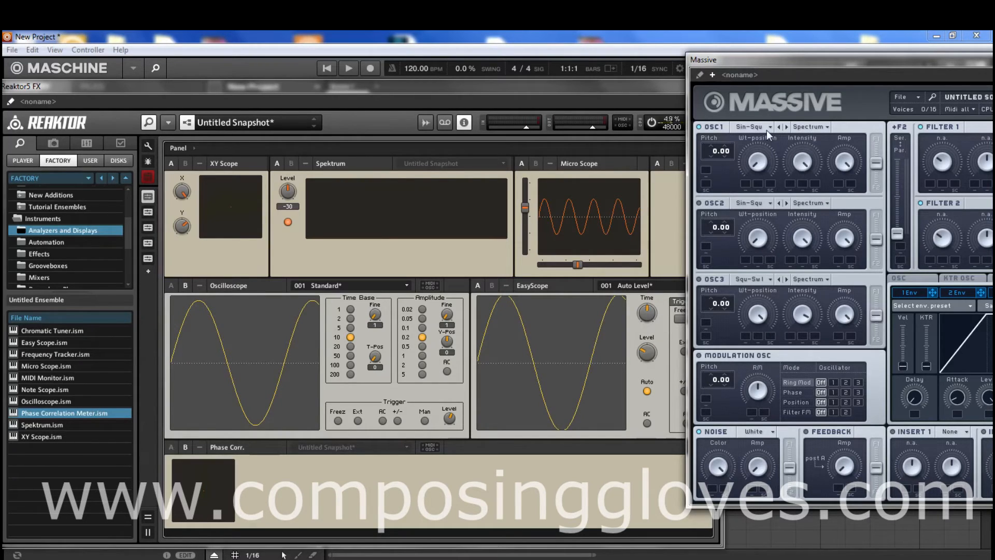
- Review the oscillator modes available to OSC1 and keep it in Spectrum mode
{"action": "left_click", "coordinate": [809, 128]}
{"action": "left_click", "coordinate": [825, 142]}
{"action": "left_click", "coordinate": [810, 127]}
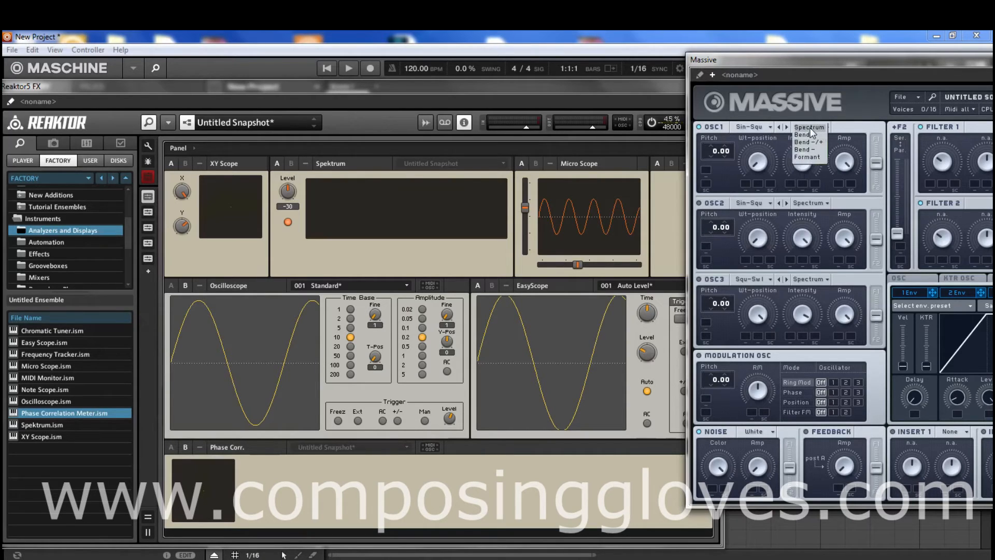
{"action": "left_click", "coordinate": [818, 128]}
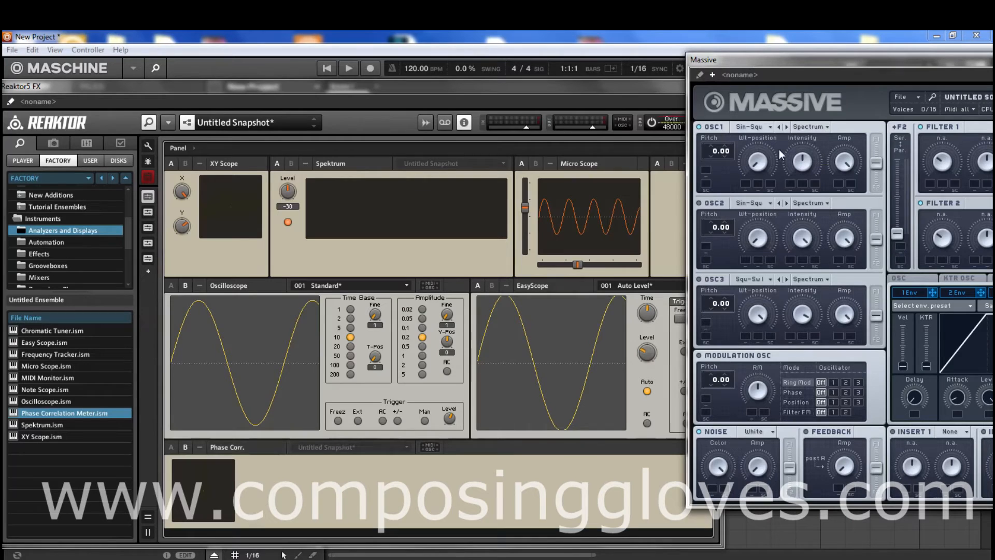
- Keep Sin-Square in OSC1, turn its Wt-position fully to the square end and sweep Intensity down to minimum
{"action": "left_click", "coordinate": [758, 127]}
{"action": "left_click", "coordinate": [819, 166]}
{"action": "left_click_drag", "start_coordinate": [753, 161], "coordinate": [760, 203]}
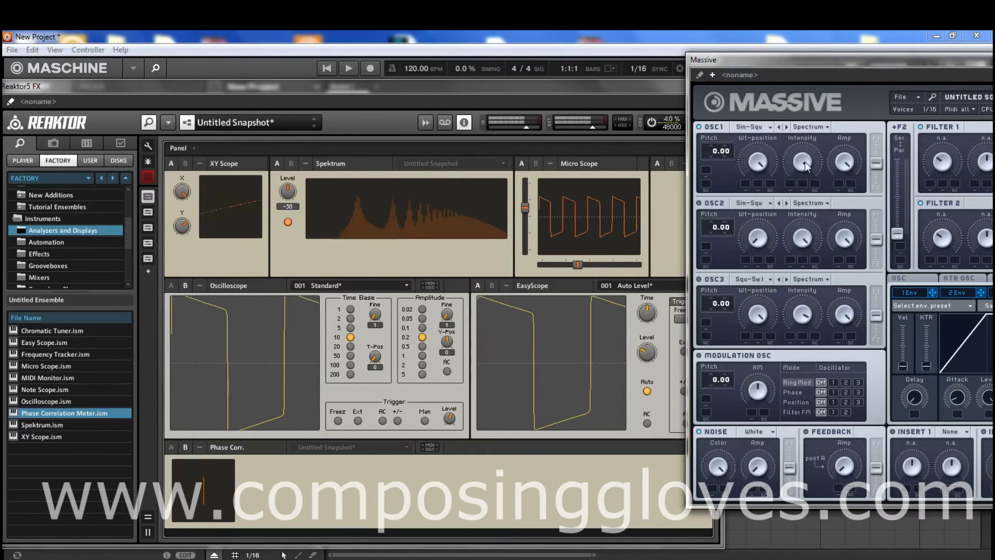
{"action": "left_click_drag", "start_coordinate": [804, 162], "coordinate": [773, 256]}
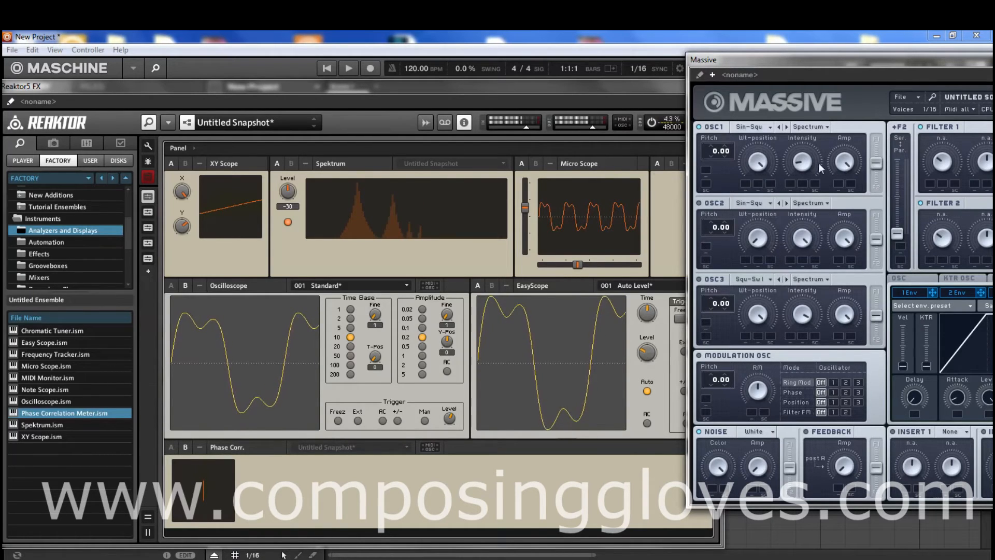
{"action": "left_click_drag", "start_coordinate": [804, 162], "coordinate": [777, 252]}
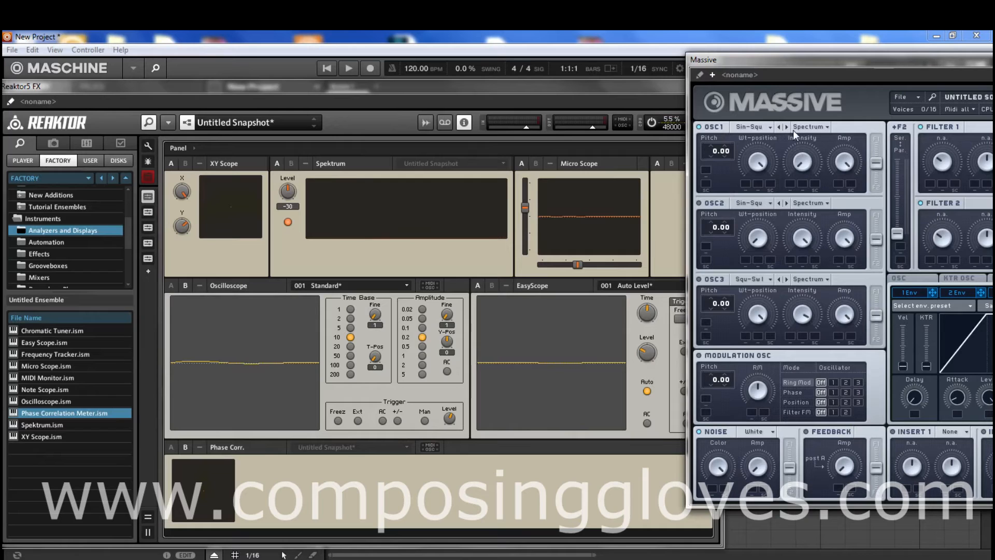
- Load the AdditivOctaves wavetable into OSC1 and sweep its Intensity and Wt-position in Spectrum mode
{"action": "left_click", "coordinate": [758, 128]}
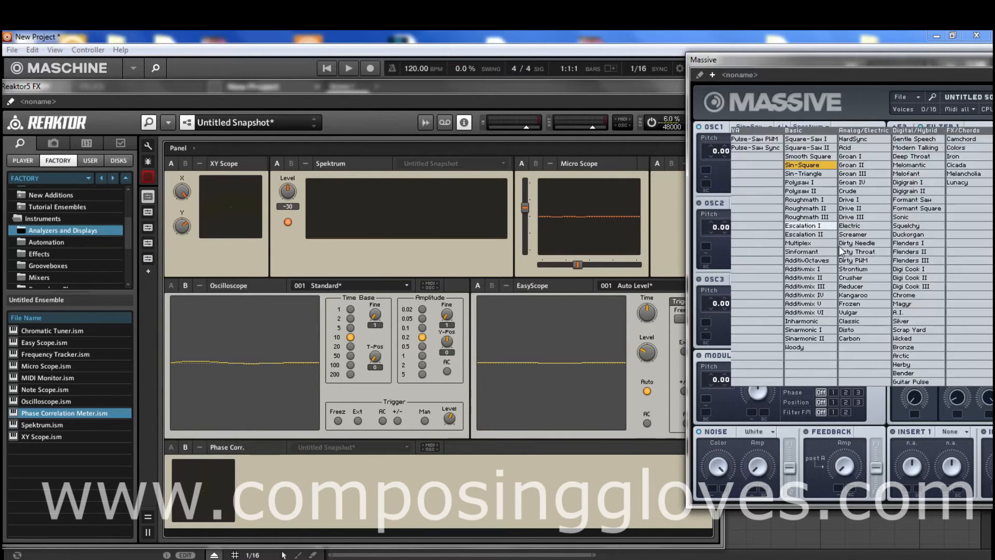
{"action": "left_click", "coordinate": [817, 259]}
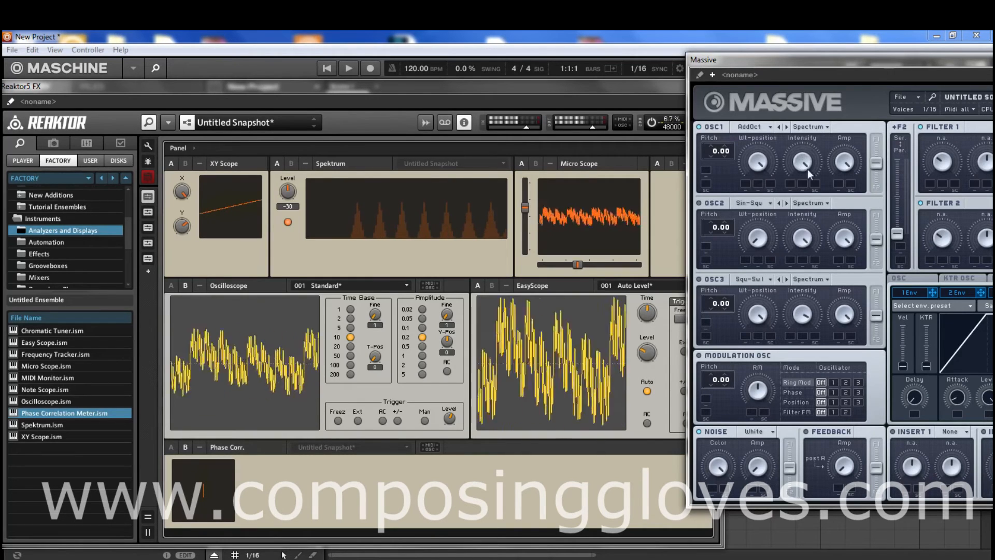
{"action": "left_click_drag", "start_coordinate": [808, 169], "coordinate": [795, 250]}
{"action": "left_click_drag", "start_coordinate": [761, 176], "coordinate": [823, 30]}
{"action": "left_click_drag", "start_coordinate": [755, 169], "coordinate": [759, 307]}
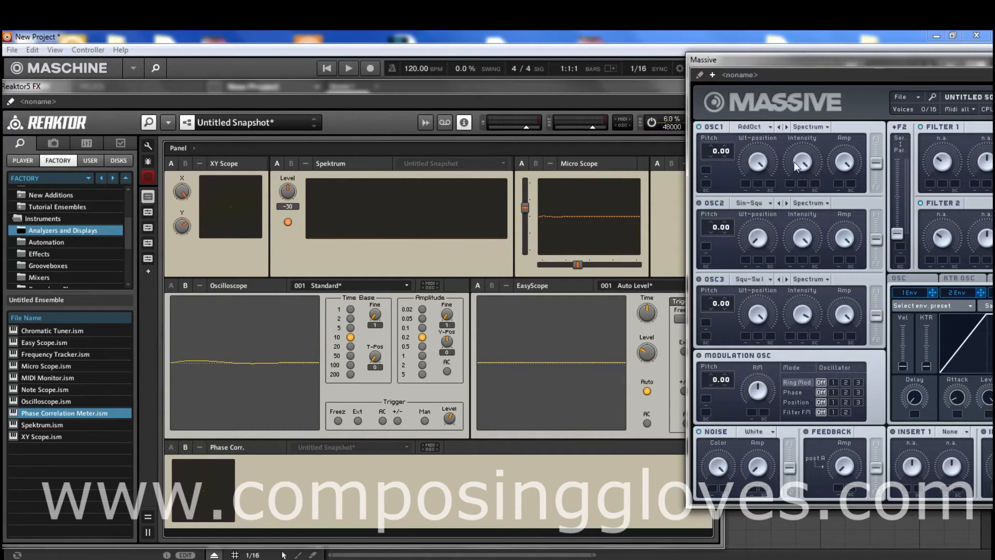
- Load Sin-Square into OSC1 in Bend -/+ mode, and sweep its Intensity and Wt-position, ending with Wt-position fully down
{"action": "left_click", "coordinate": [753, 125]}
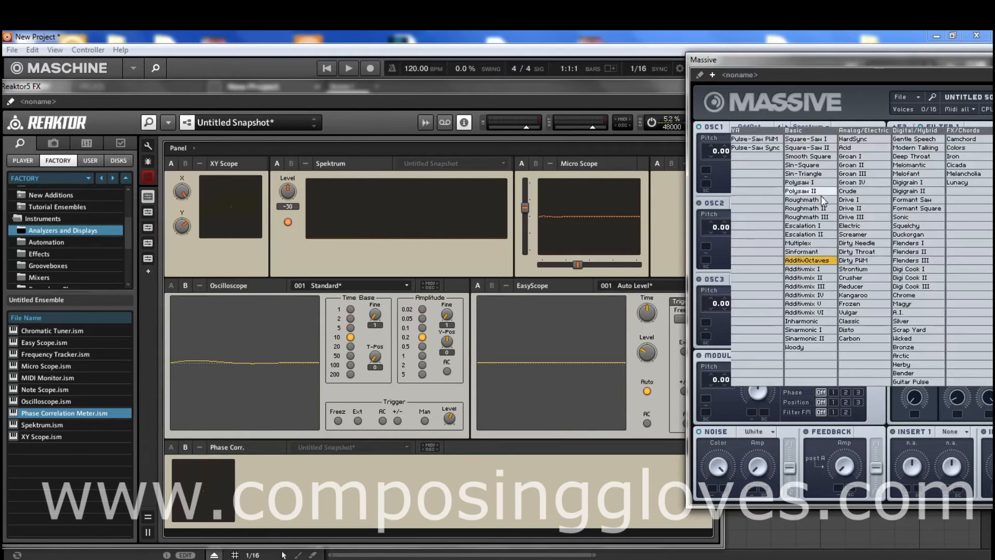
{"action": "left_click", "coordinate": [814, 165]}
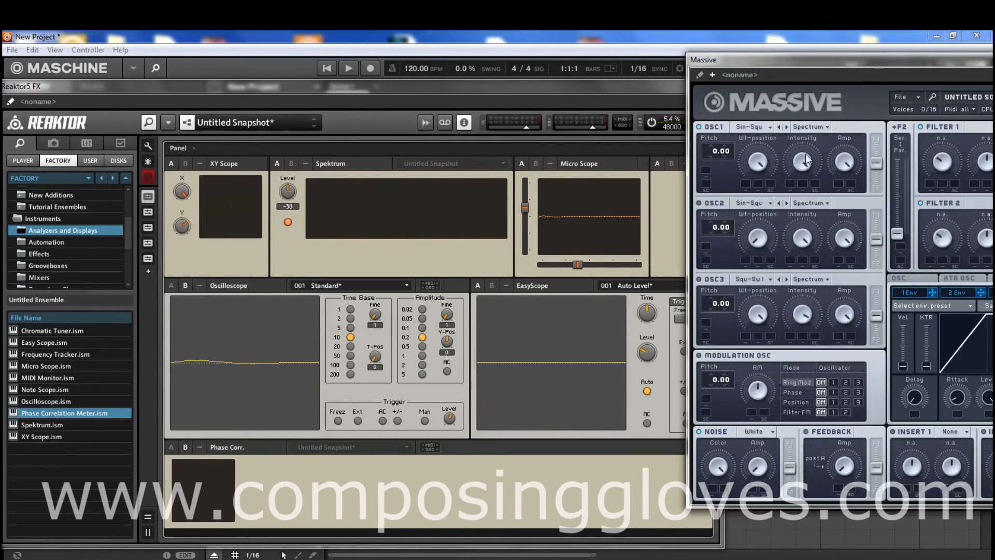
{"action": "left_click", "coordinate": [815, 125]}
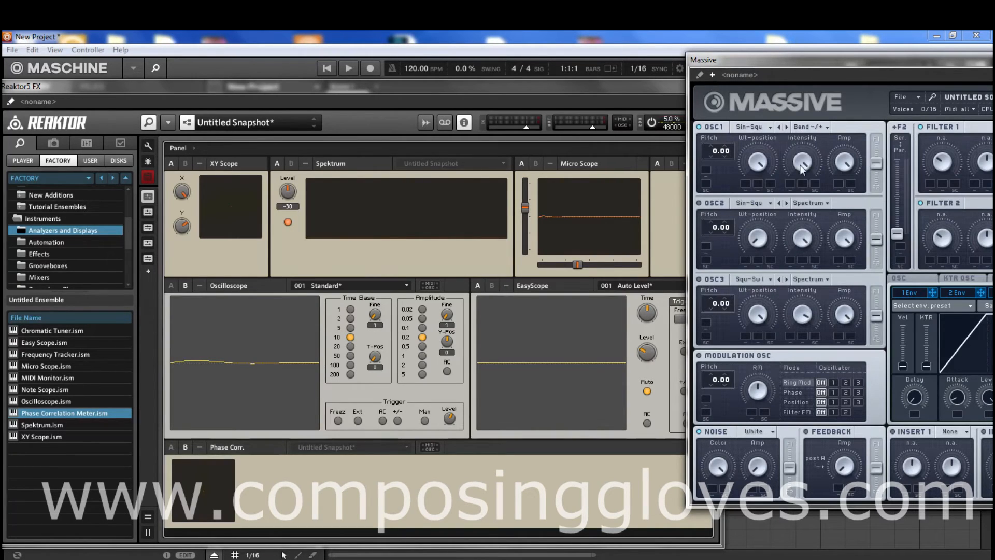
{"action": "left_click_drag", "start_coordinate": [817, 165], "coordinate": [817, 156]}
{"action": "left_click_drag", "start_coordinate": [763, 167], "coordinate": [824, 446]}
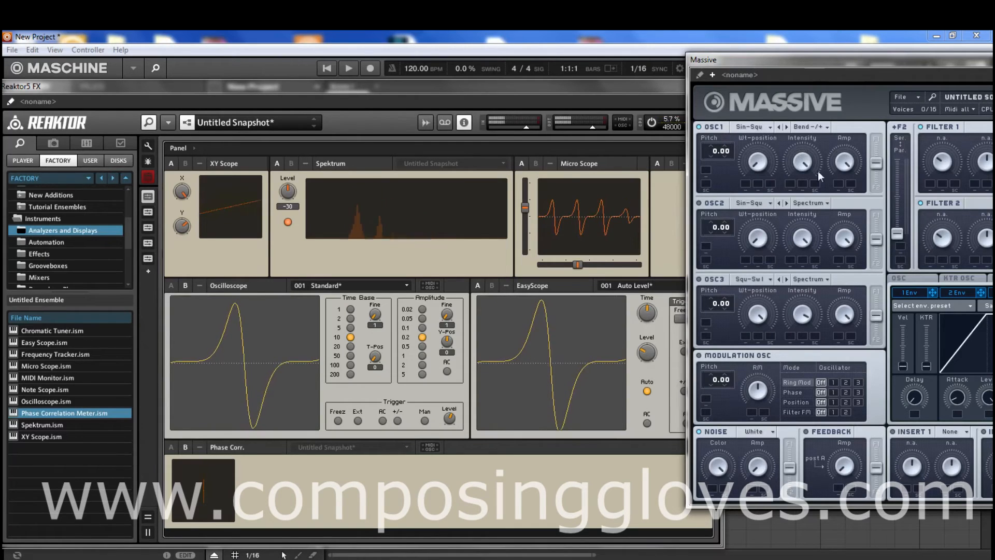
- Load the Crusher wavetable into OSC1, adjust its Wt-position and turn Intensity fully down in Bend -/+ mode
{"action": "left_click", "coordinate": [764, 126]}
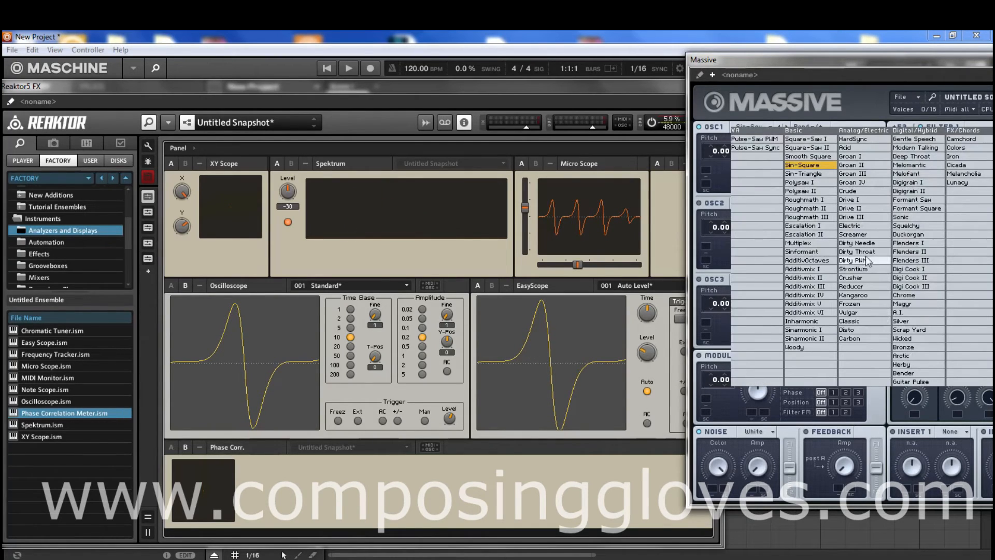
{"action": "left_click", "coordinate": [869, 274]}
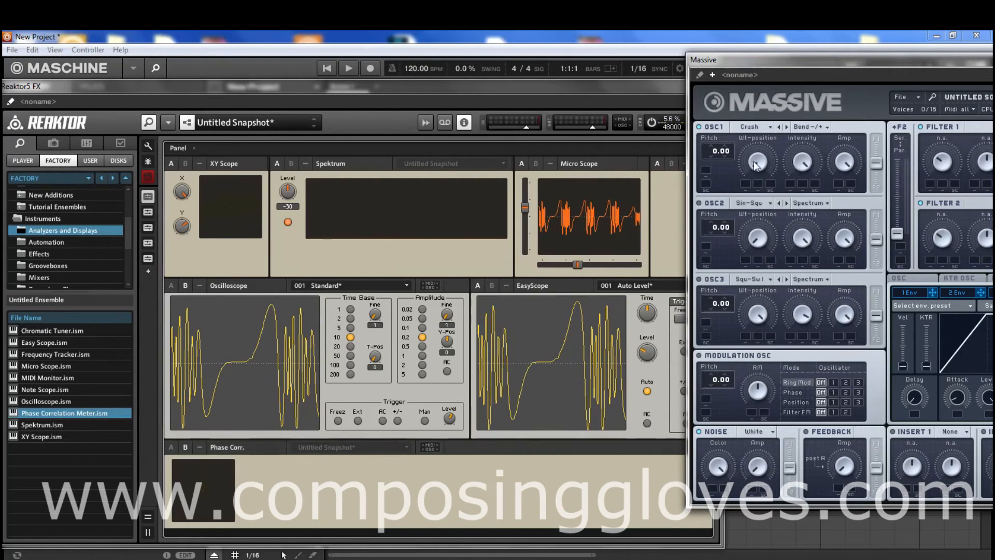
{"action": "left_click_drag", "start_coordinate": [754, 166], "coordinate": [767, 118]}
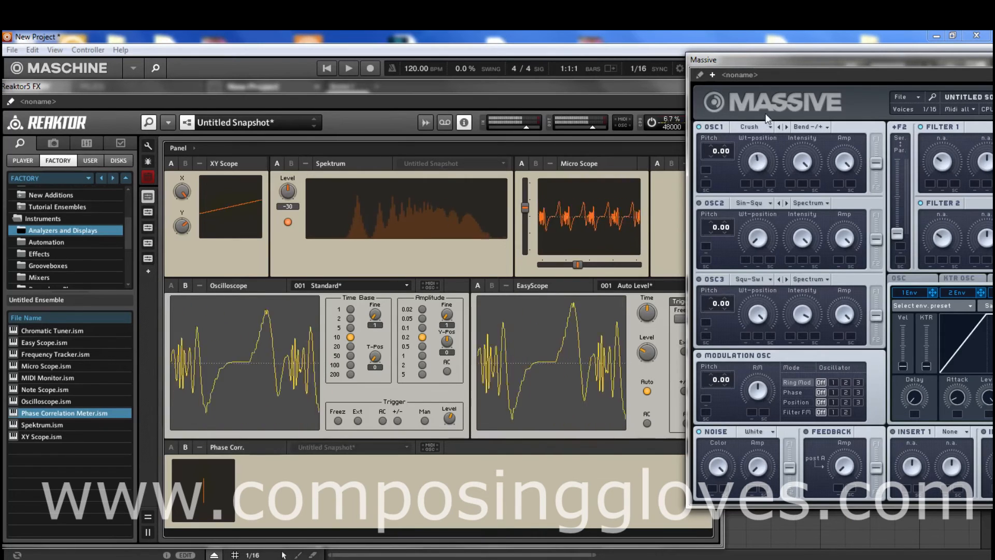
{"action": "left_click_drag", "start_coordinate": [799, 159], "coordinate": [797, 256]}
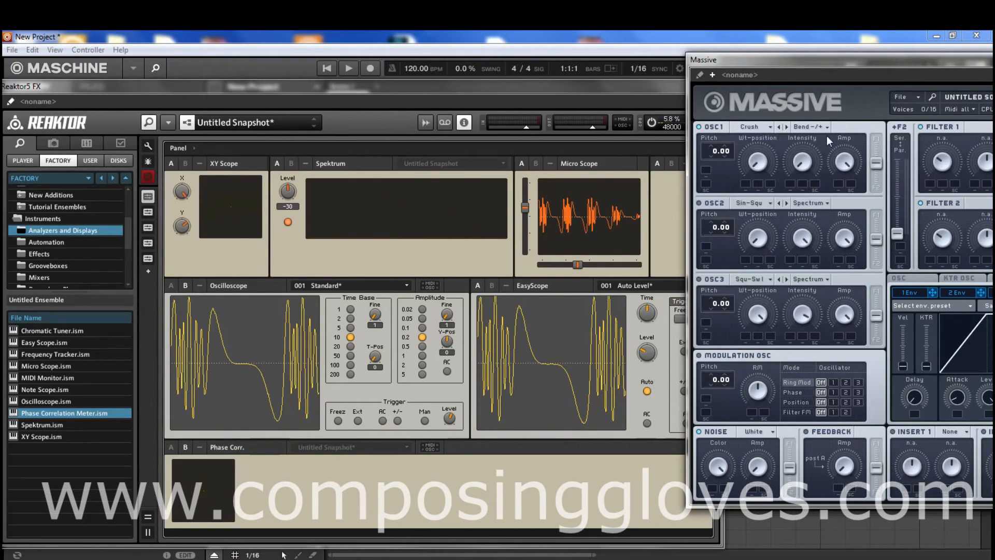
- Raise the Wt-position of the Crusher wavetable in OSC1 and adjust its Intensity in Bend -/+ mode
{"action": "left_click_drag", "start_coordinate": [765, 159], "coordinate": [785, 71]}
{"action": "left_click_drag", "start_coordinate": [807, 155], "coordinate": [766, 164]}
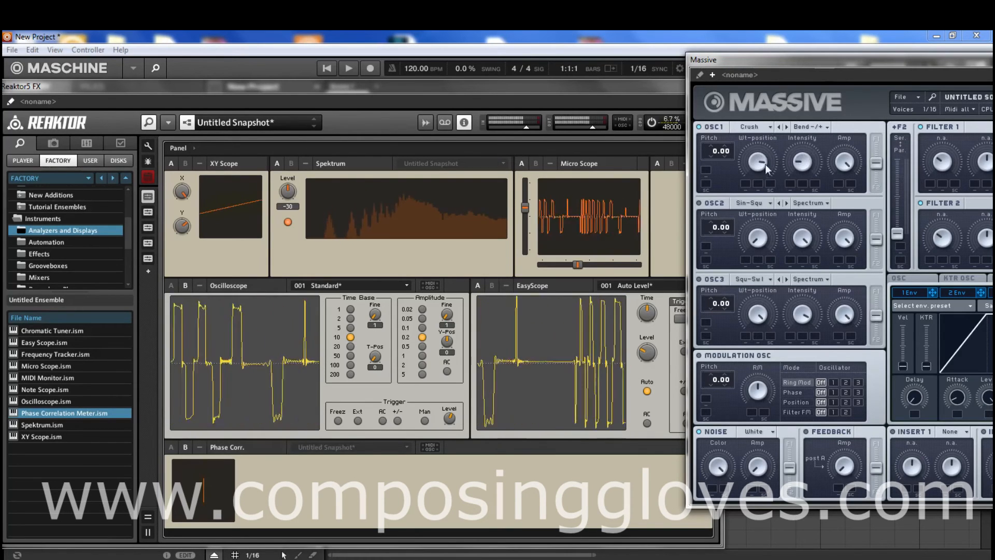
- Switch OSC1 to Formant mode and load the Sin-Square wavetable
{"action": "left_click", "coordinate": [811, 128]}
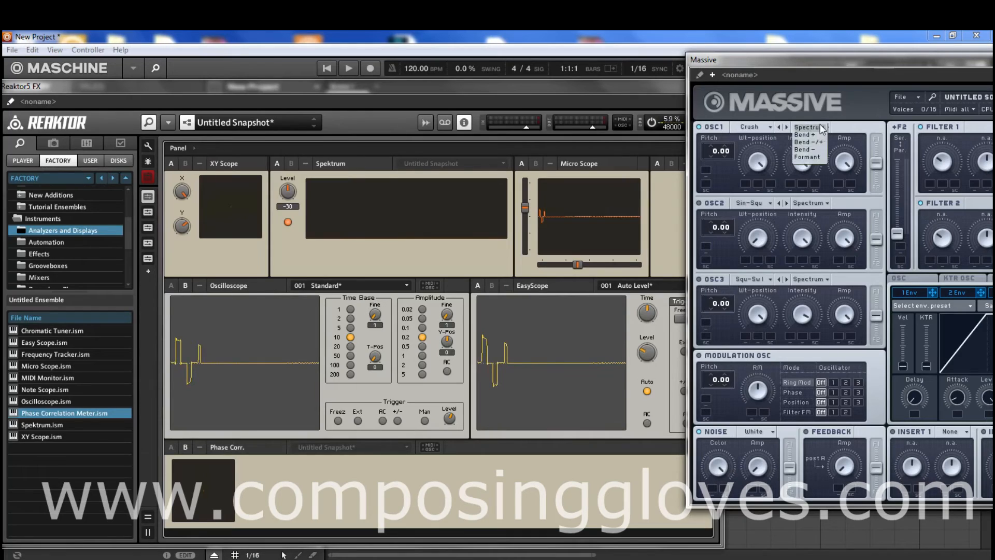
{"action": "left_click", "coordinate": [815, 157]}
{"action": "left_click", "coordinate": [757, 127]}
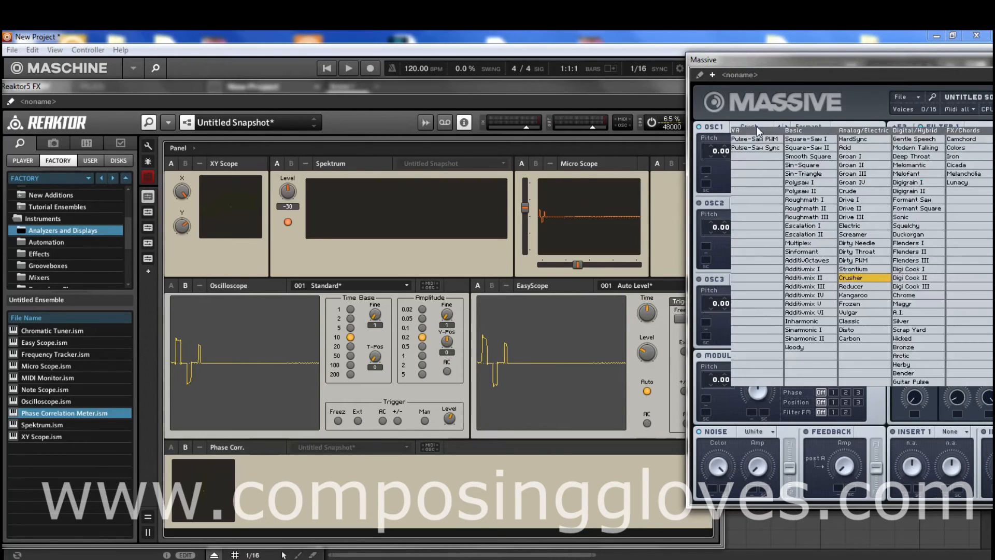
{"action": "left_click", "coordinate": [821, 168]}
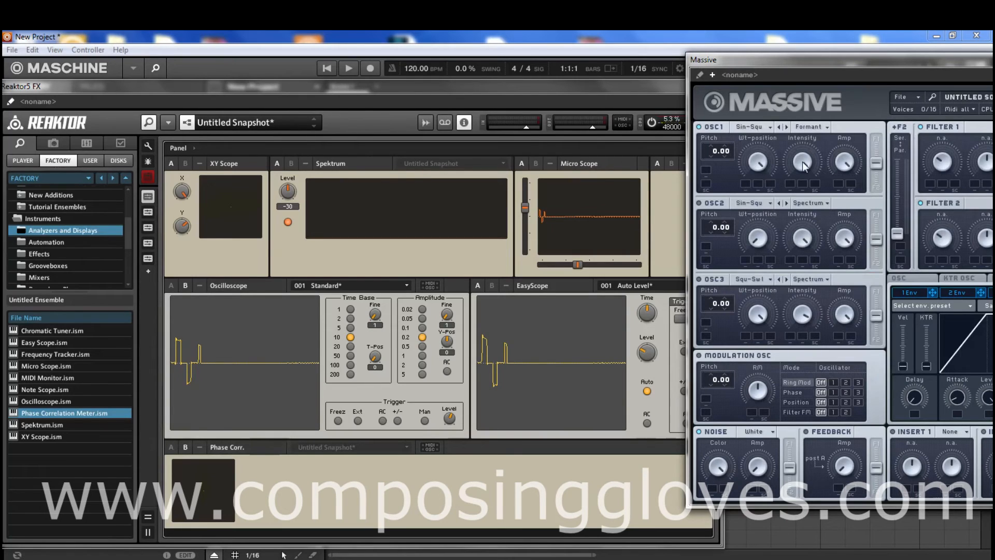
- Turn OSC1's Wt-position fully down and sweep its Intensity from minimum to maximum in Formant mode
{"action": "left_click_drag", "start_coordinate": [802, 162], "coordinate": [808, 339]}
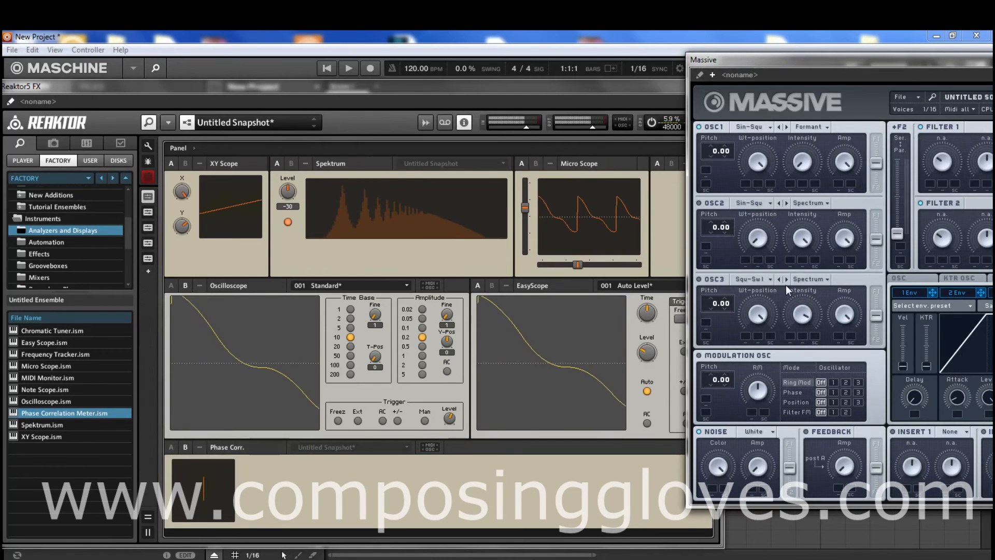
{"action": "left_click_drag", "start_coordinate": [761, 169], "coordinate": [768, 276]}
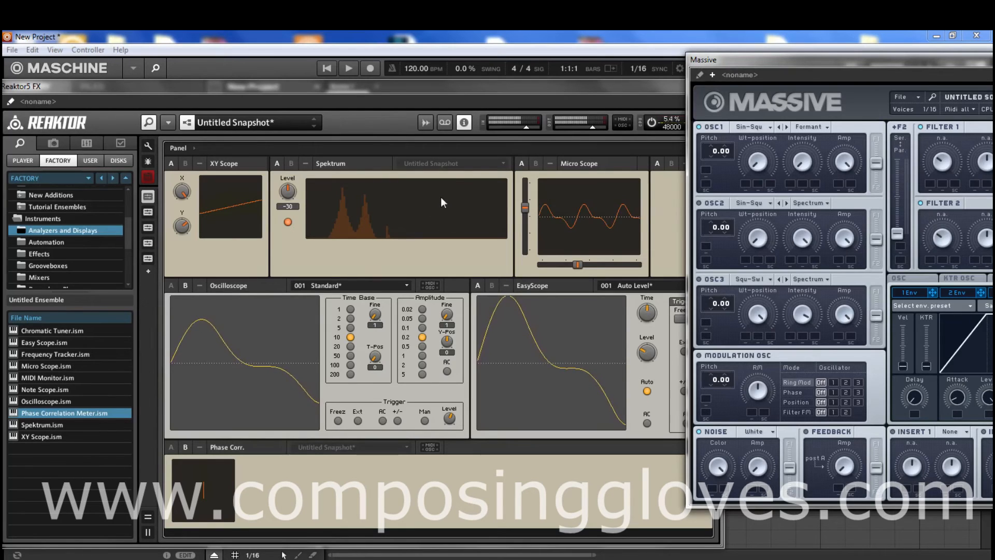
{"action": "mouse_move", "coordinate": [441, 197]}
{"action": "left_click_drag", "start_coordinate": [803, 162], "coordinate": [802, 138]}
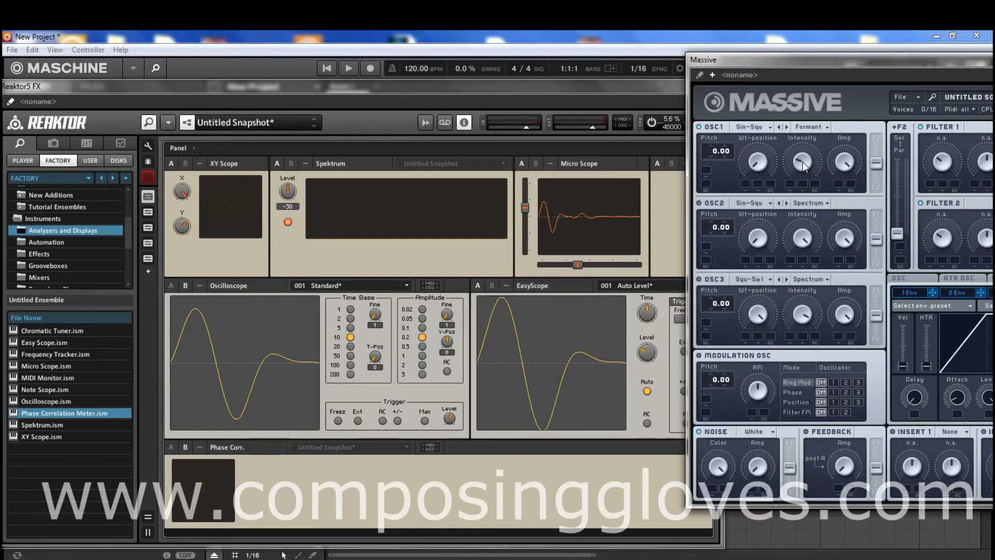
{"action": "left_click_drag", "start_coordinate": [802, 162], "coordinate": [816, 76]}
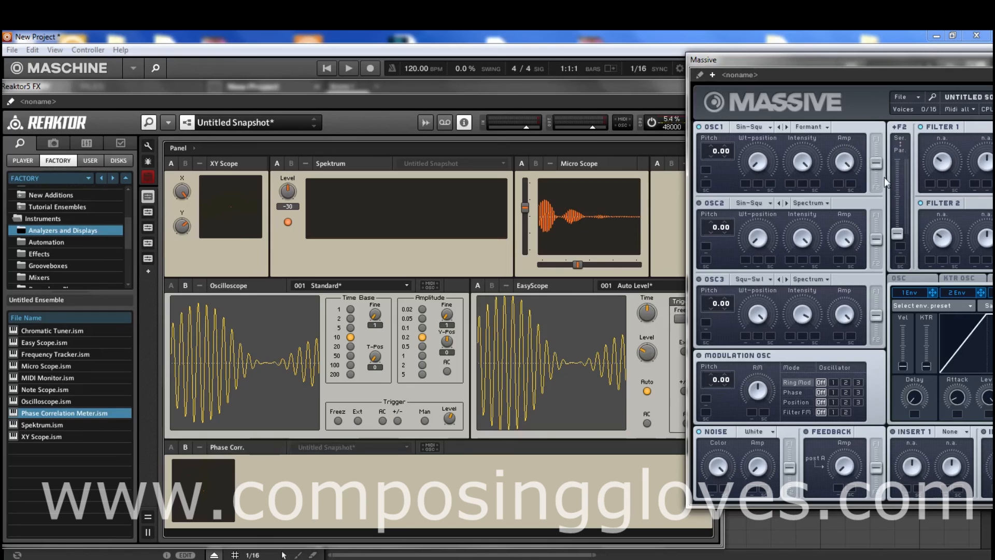
- Move the Massive window to view its off-screen sections, and return it beside the Reaktor displays
{"action": "left_click_drag", "start_coordinate": [879, 141], "coordinate": [879, 159]}
{"action": "left_click_drag", "start_coordinate": [894, 61], "coordinate": [657, 51]}
{"action": "left_click_drag", "start_coordinate": [721, 57], "coordinate": [619, 51]}
{"action": "left_click_drag", "start_coordinate": [684, 52], "coordinate": [942, 64]}
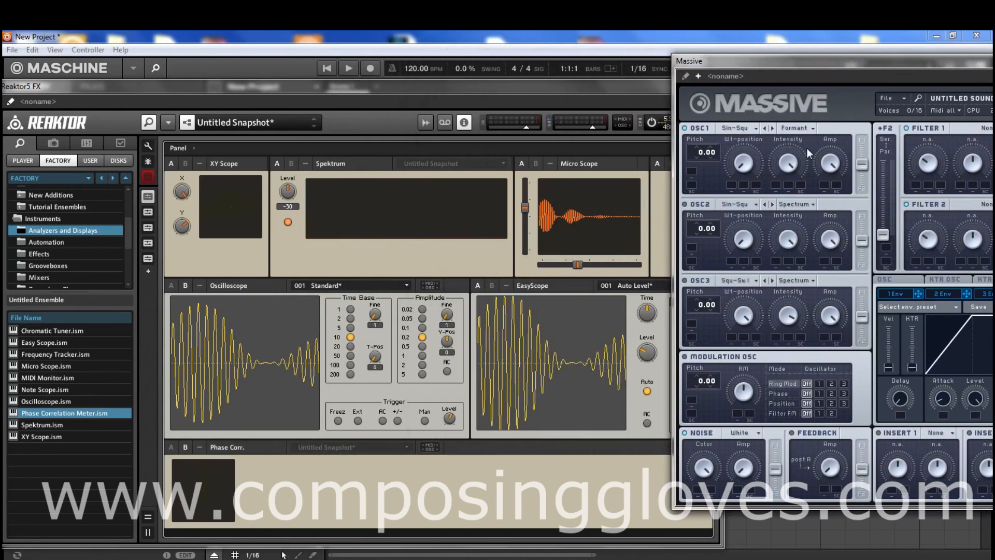